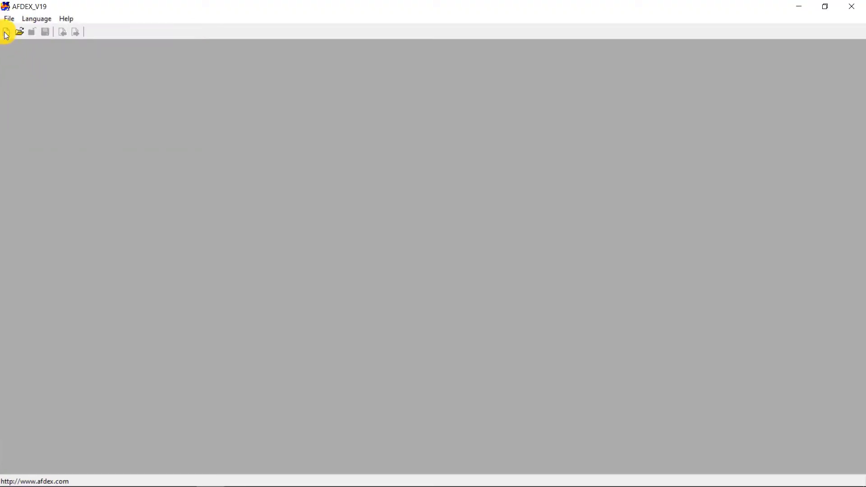
- Create a new cold, 3D forging process that uses Newton units
{"action": "left_click", "coordinate": [5, 31]}
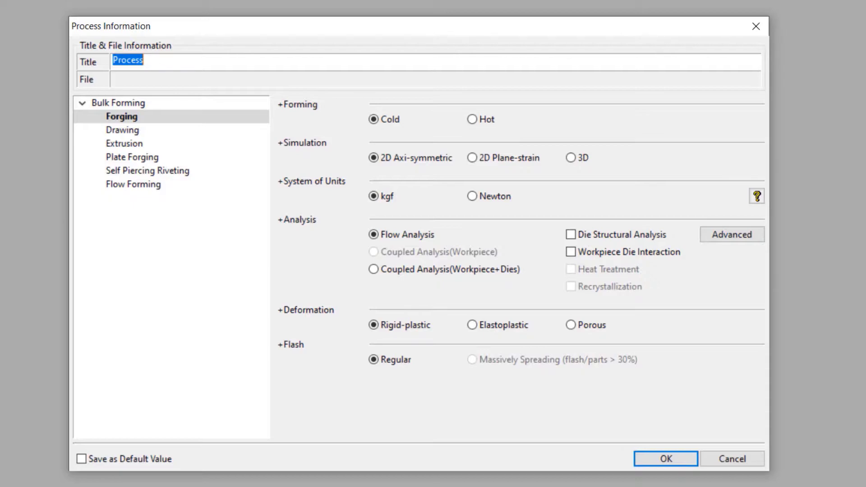
{"action": "left_click", "coordinate": [375, 119]}
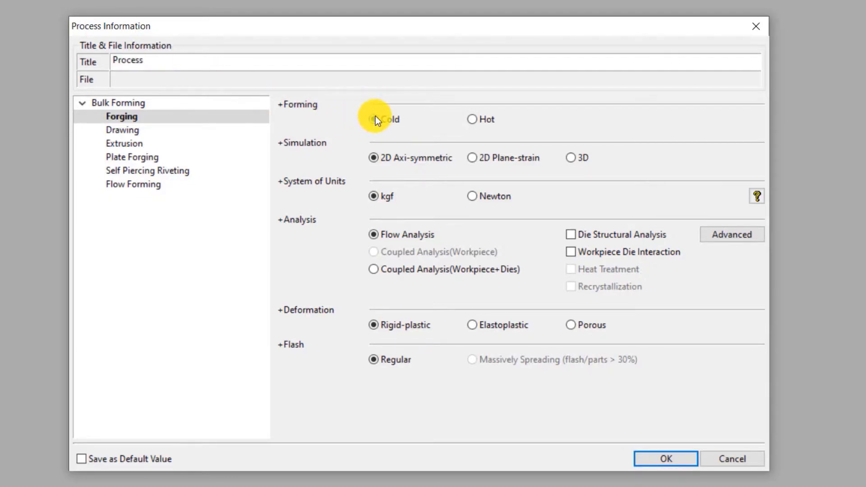
{"action": "left_click", "coordinate": [573, 160]}
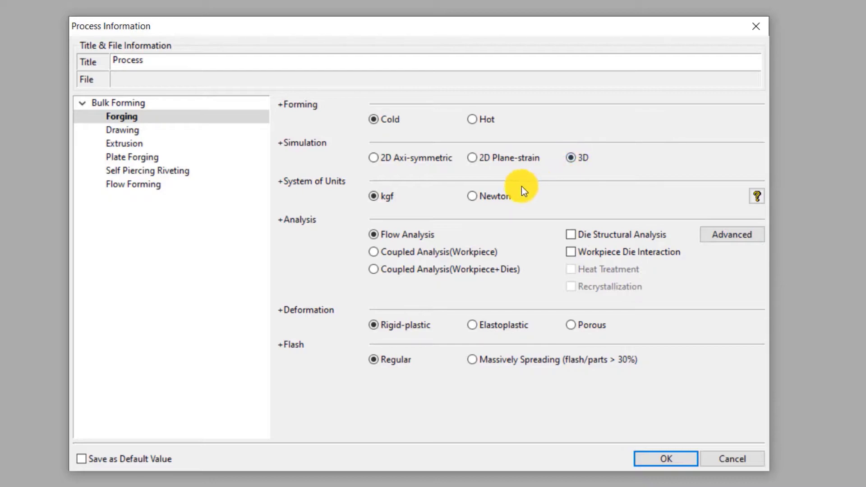
{"action": "left_click", "coordinate": [473, 198]}
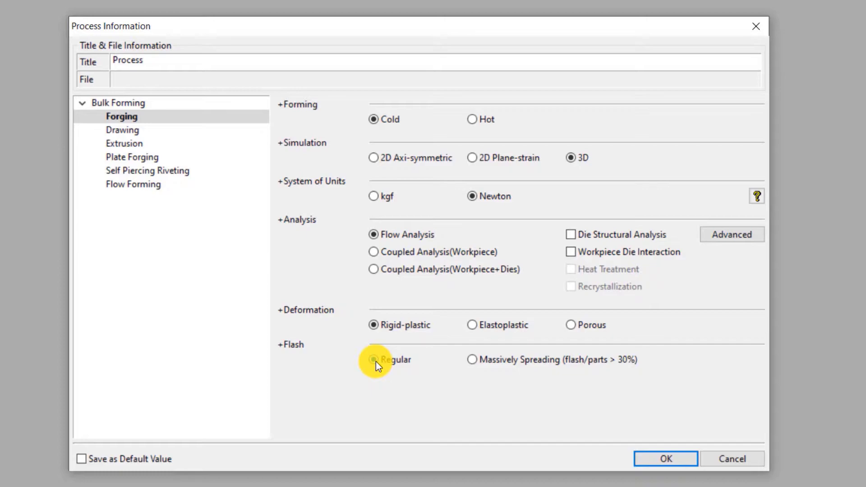
{"action": "left_click", "coordinate": [666, 461]}
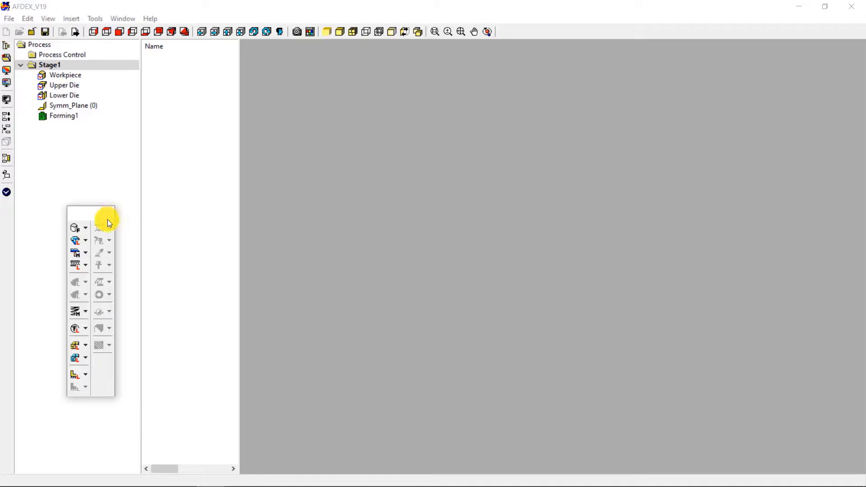
- Import the Lower-1, Lower-2, Upper-1, Upper-2 and Workpiece STL files from Piercing 3D
{"action": "mouse_move", "coordinate": [100, 215]}
{"action": "left_mouse_down"}
{"action": "mouse_move", "coordinate": [202, 204]}
{"action": "mouse_move", "coordinate": [199, 212]}
{"action": "left_mouse_up"}
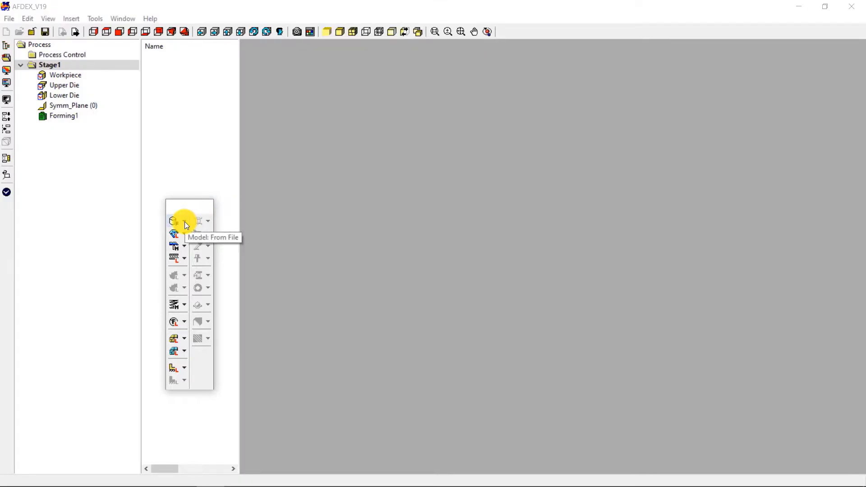
{"action": "left_click", "coordinate": [185, 222]}
{"action": "left_click", "coordinate": [253, 231]}
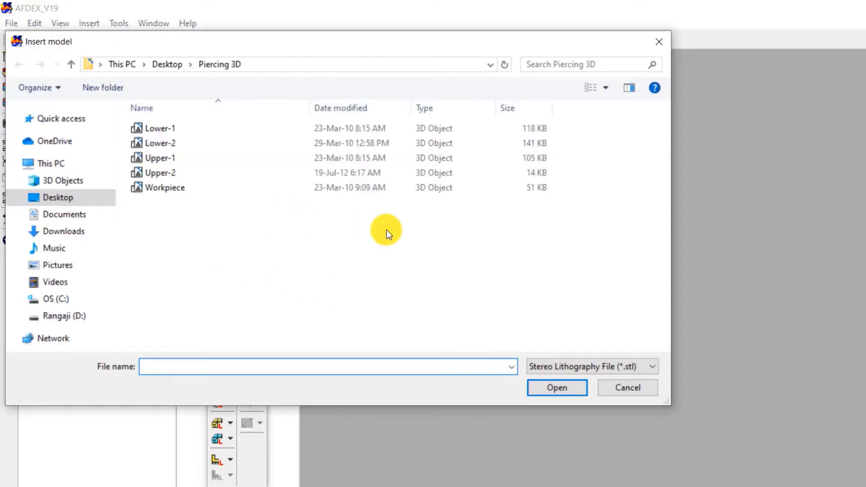
{"action": "left_click_drag", "start_coordinate": [386, 230], "coordinate": [191, 118]}
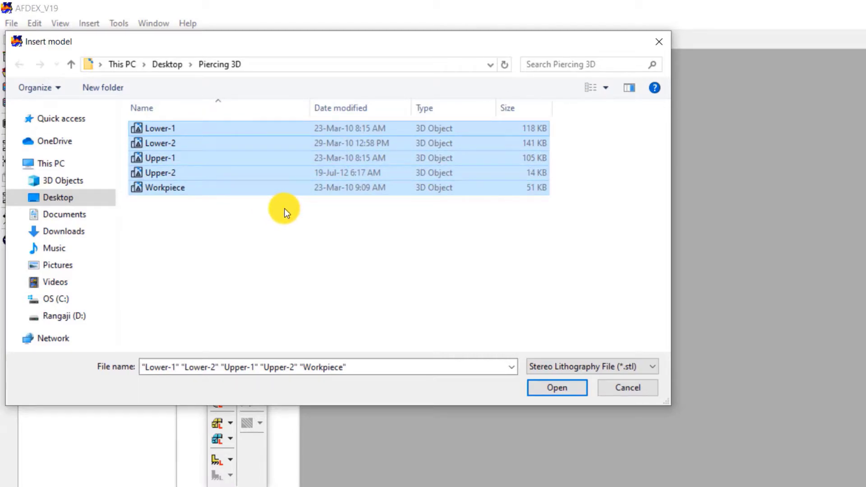
{"action": "left_click", "coordinate": [565, 384]}
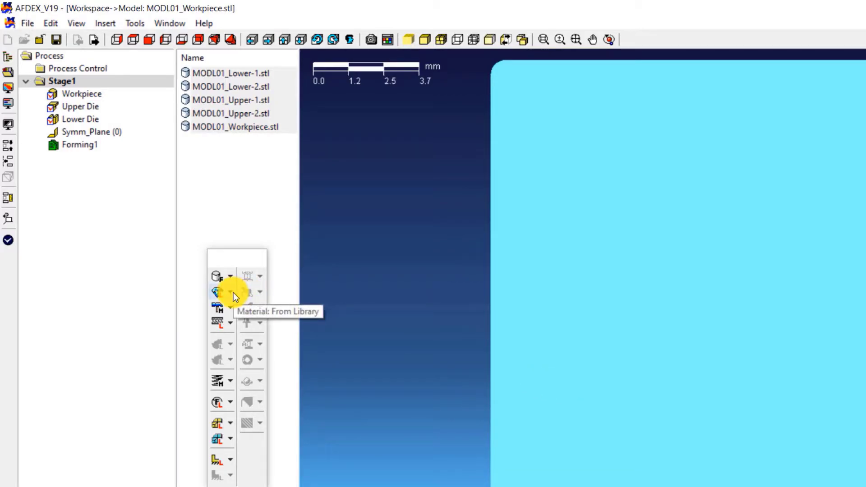
- Load AISI_1020(T=20C) from the Steel group of the material library
{"action": "left_click", "coordinate": [233, 293]}
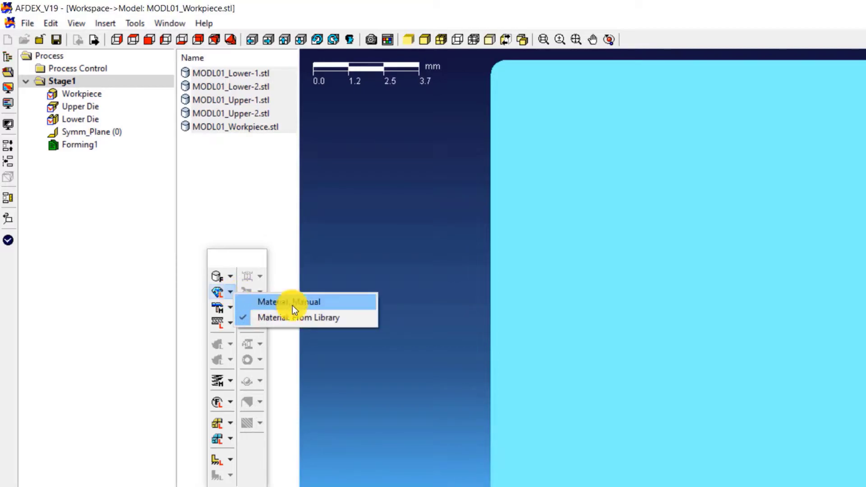
{"action": "left_click", "coordinate": [343, 320]}
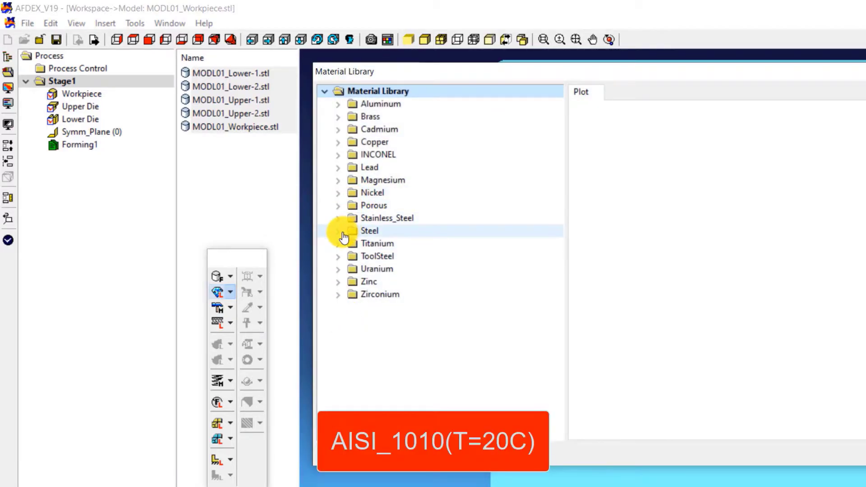
{"action": "left_click", "coordinate": [343, 232]}
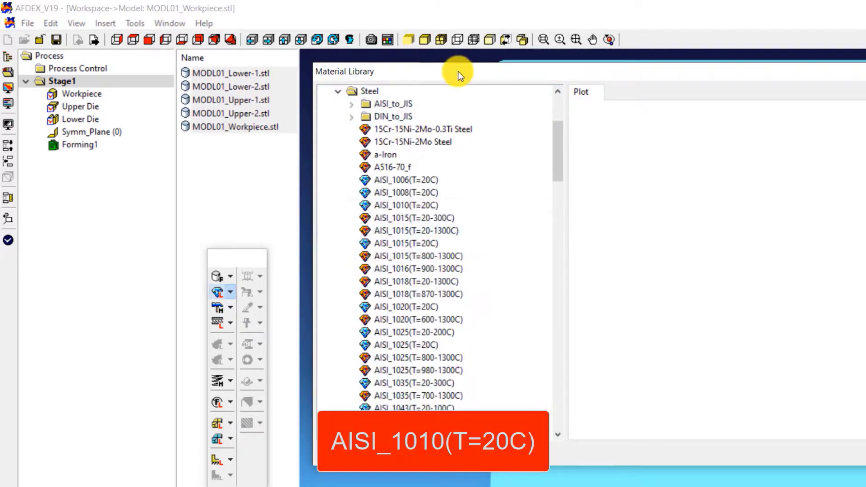
{"action": "left_click_drag", "start_coordinate": [458, 70], "coordinate": [217, 51]}
{"action": "left_click", "coordinate": [190, 290]}
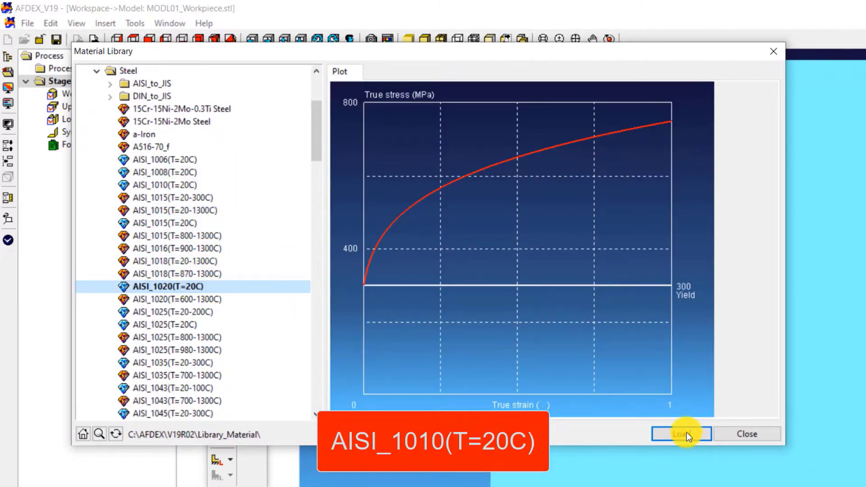
{"action": "left_click", "coordinate": [730, 437]}
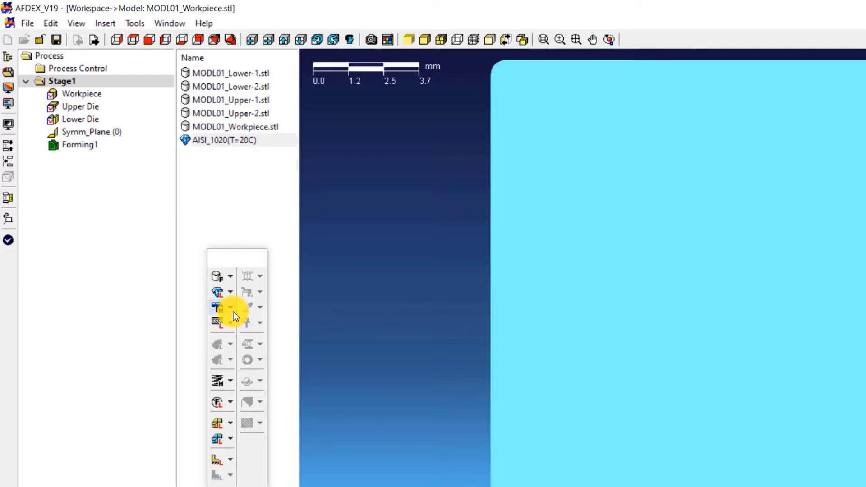
- Define a manual press motion with y velocity -1 mm/s, giving v=(0, -1, 0)
{"action": "left_click", "coordinate": [234, 312]}
{"action": "left_click", "coordinate": [280, 323]}
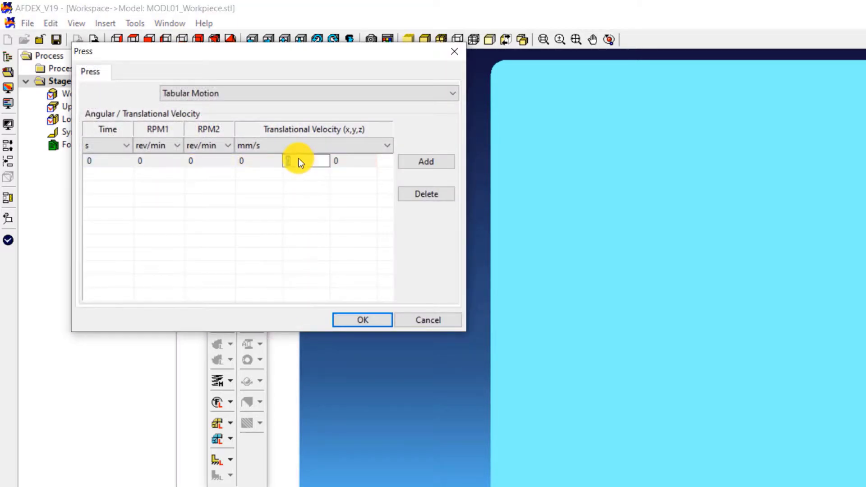
{"action": "type", "text": "-1"}
{"action": "key", "text": "Return"}
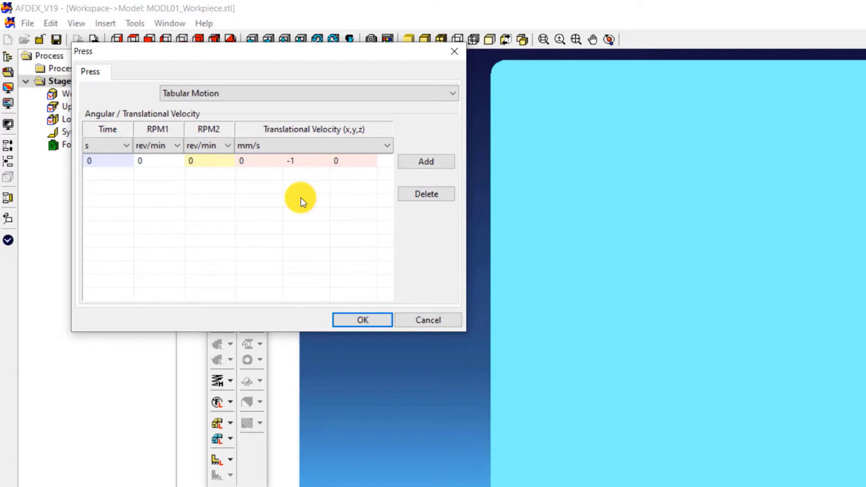
{"action": "left_click", "coordinate": [357, 316]}
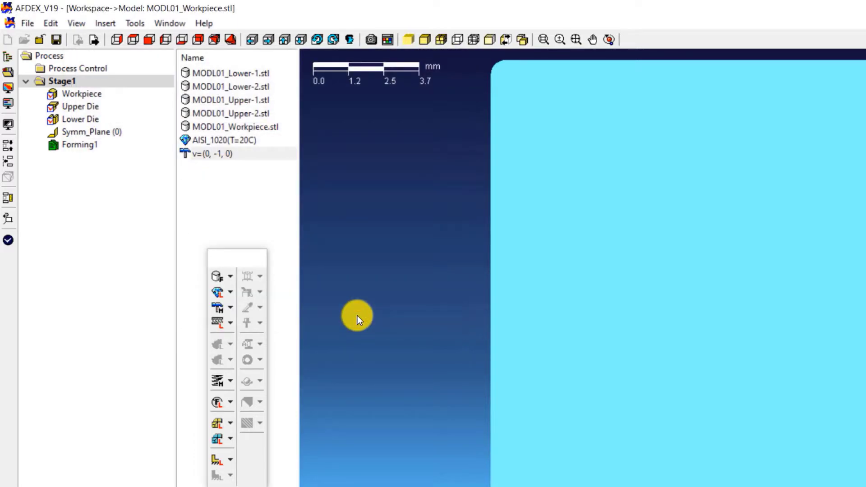
- Load the Soap_Cold(Steel) friction condition from the friction library
{"action": "left_click", "coordinate": [232, 323]}
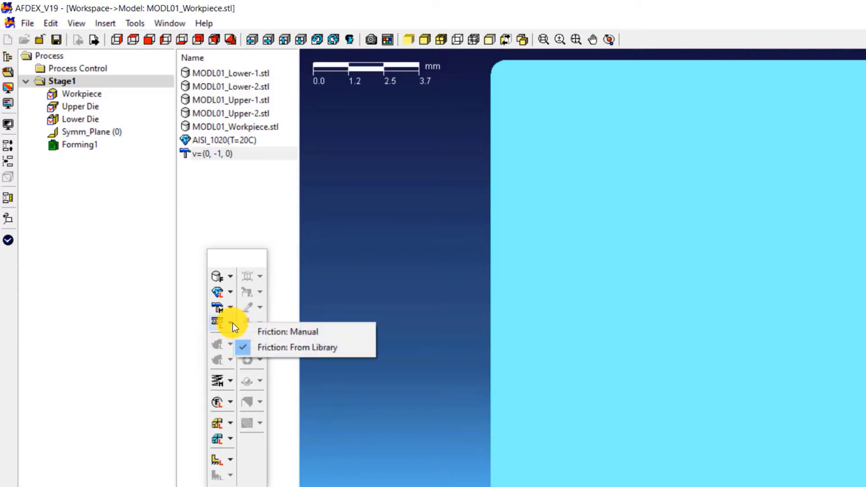
{"action": "left_click", "coordinate": [322, 345]}
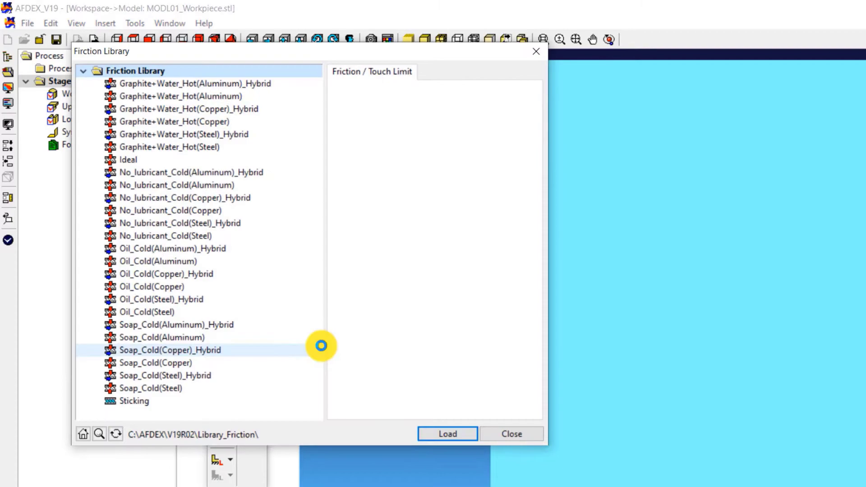
{"action": "left_click", "coordinate": [180, 391]}
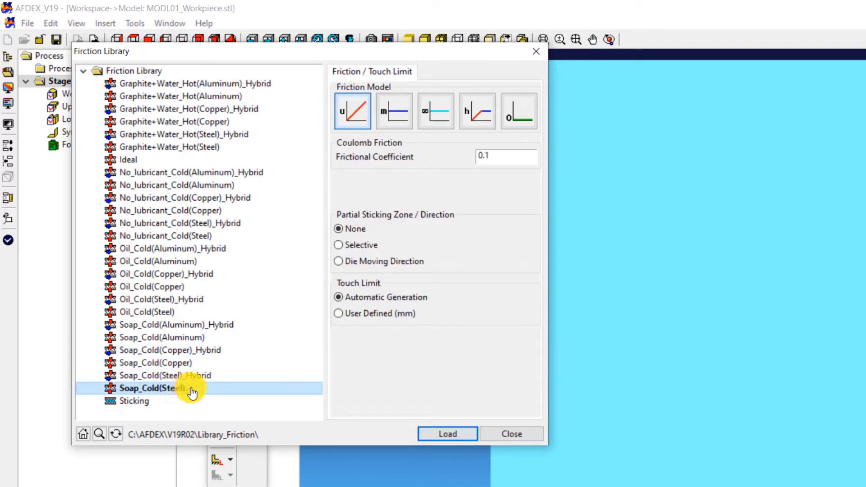
{"action": "left_click", "coordinate": [457, 436]}
{"action": "left_click", "coordinate": [509, 435]}
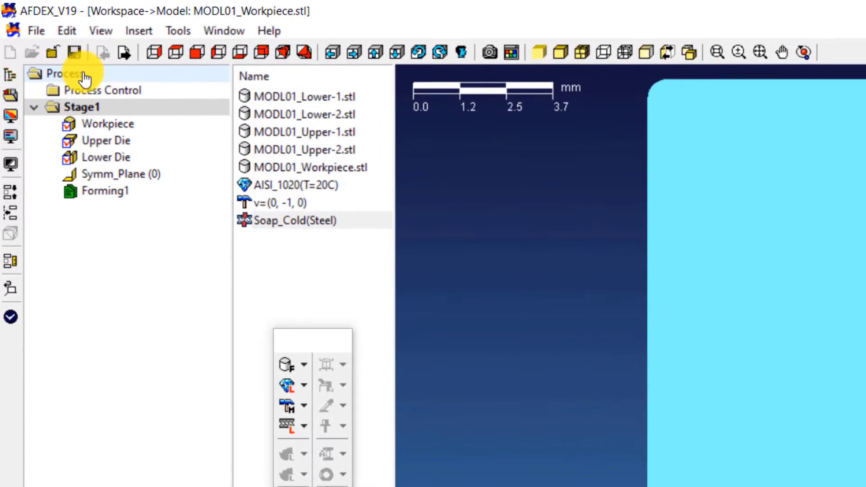
- Add Stage2 to the process from the Process node's context menu
{"action": "right_click", "coordinate": [79, 72]}
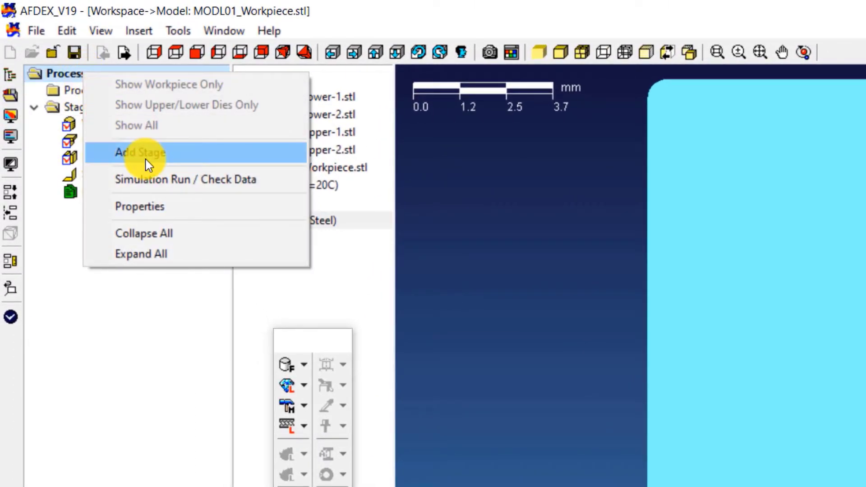
{"action": "left_click", "coordinate": [145, 156]}
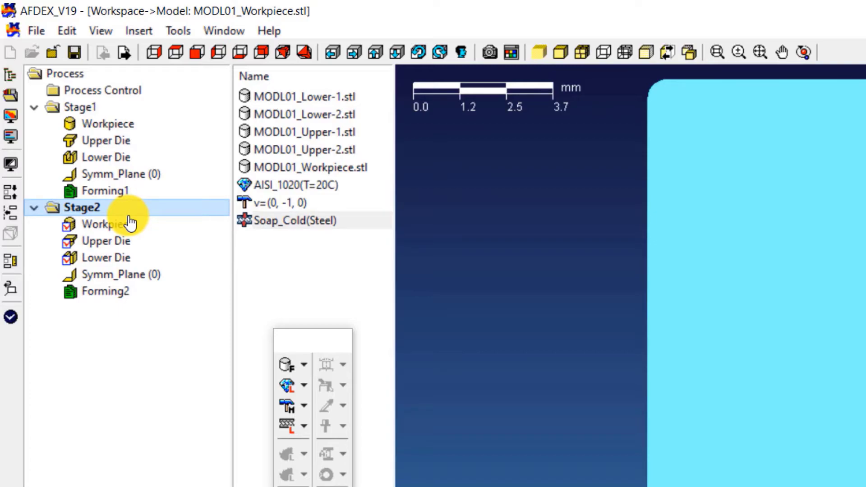
- Assign Lower-1/Upper-1 to Stage1, Lower-2/Upper-2 to Stage2, and Workpiece to Stage1
{"action": "left_click", "coordinate": [327, 95]}
{"action": "left_click_drag", "start_coordinate": [369, 98], "coordinate": [120, 154]}
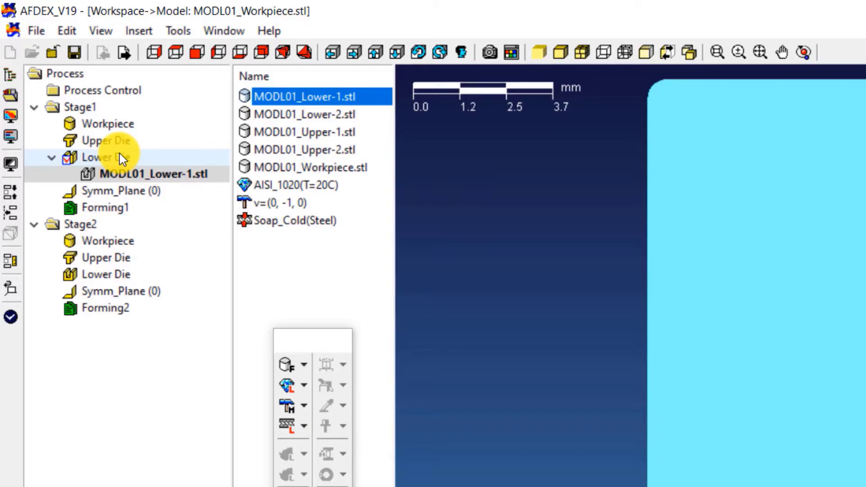
{"action": "left_click", "coordinate": [352, 115]}
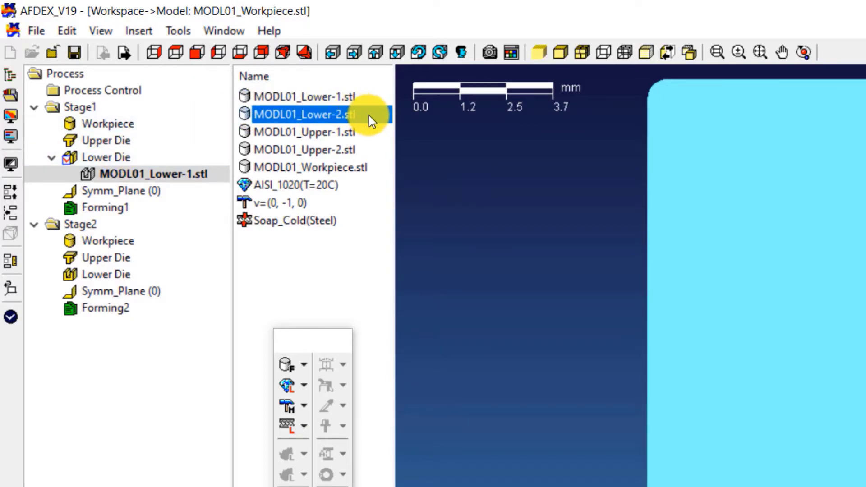
{"action": "left_click_drag", "start_coordinate": [370, 121], "coordinate": [122, 276]}
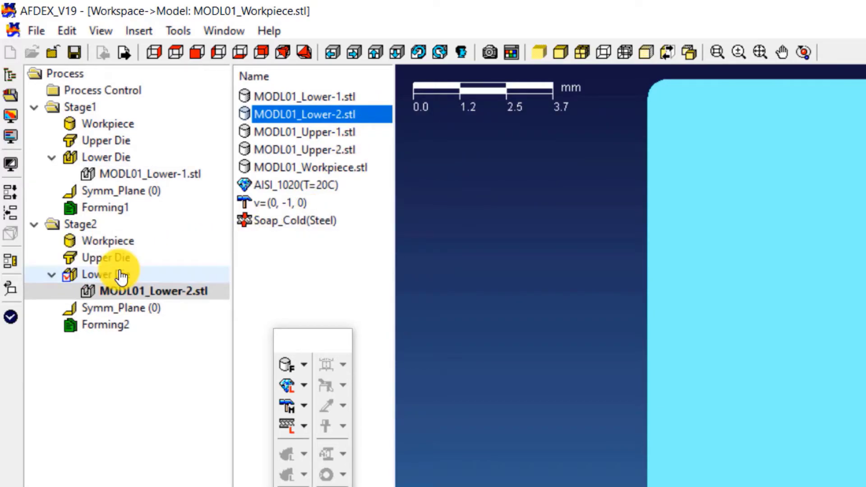
{"action": "left_click", "coordinate": [328, 133]}
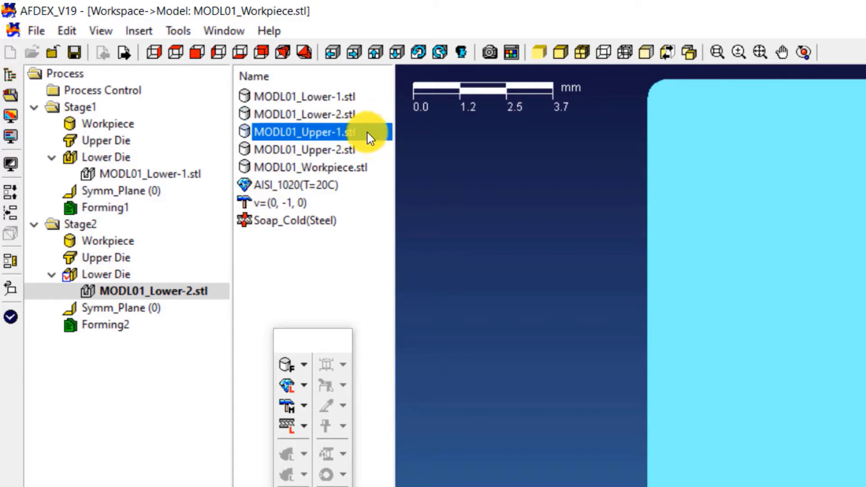
{"action": "left_click_drag", "start_coordinate": [367, 132], "coordinate": [107, 145]}
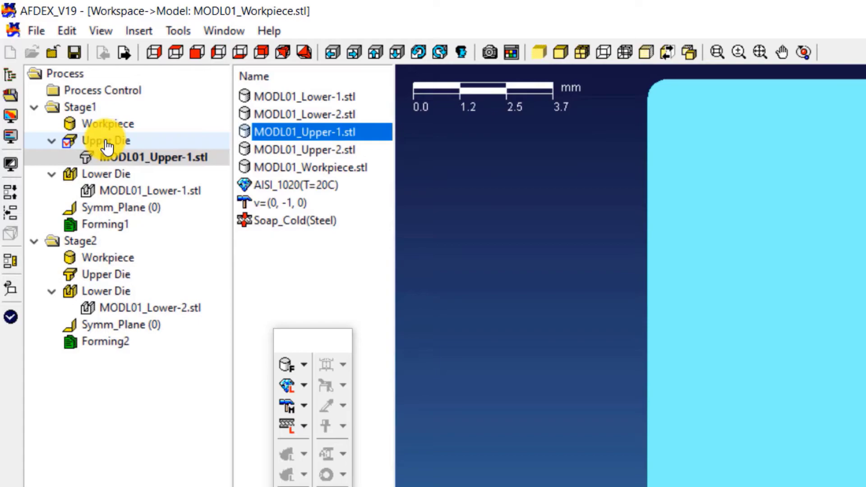
{"action": "left_click", "coordinate": [339, 147]}
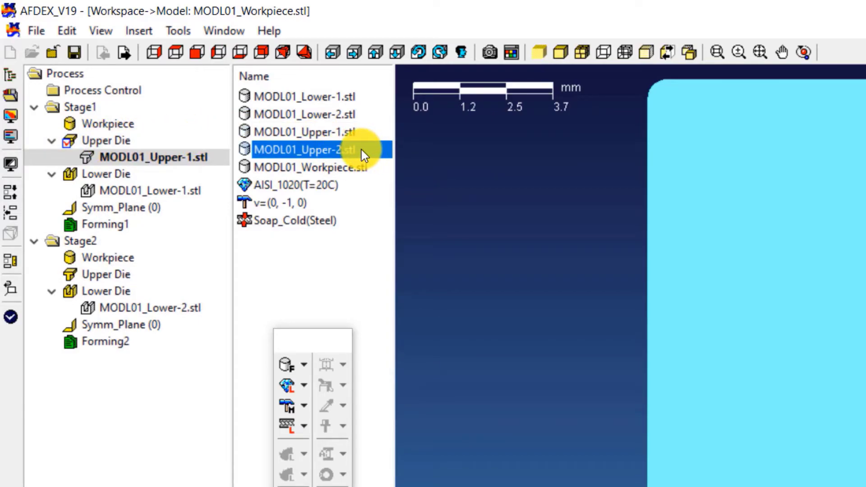
{"action": "left_click_drag", "start_coordinate": [361, 150], "coordinate": [110, 284]}
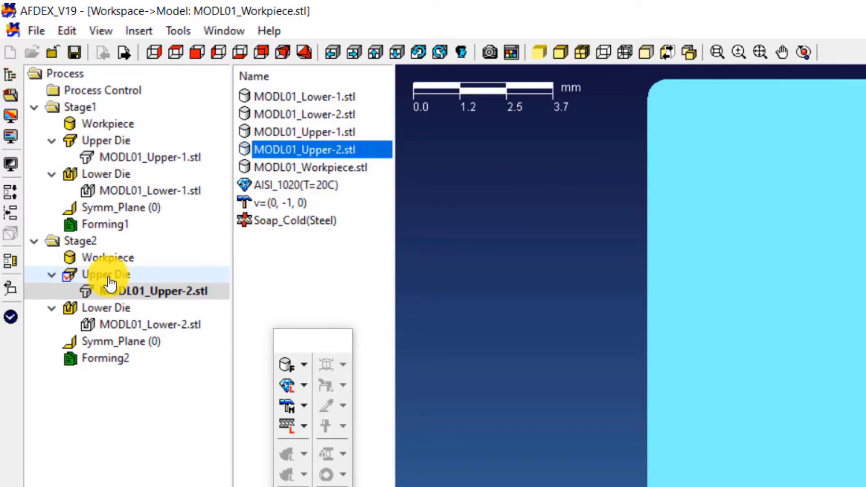
{"action": "left_click", "coordinate": [323, 176]}
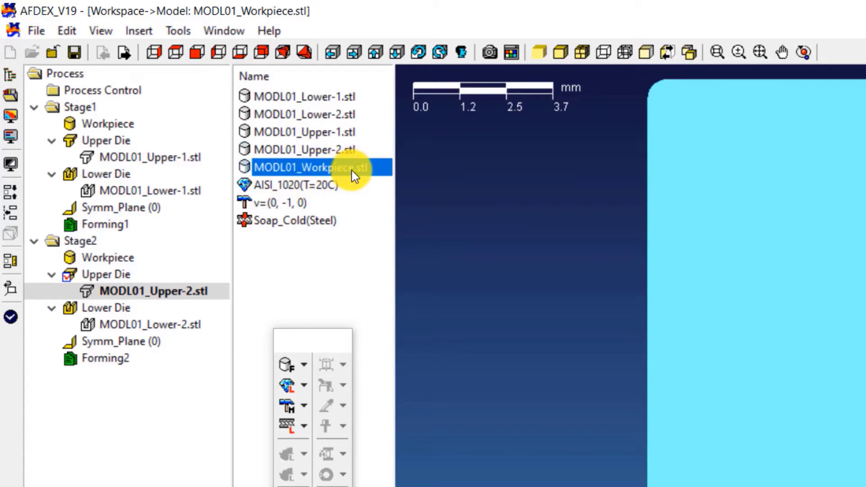
{"action": "left_click_drag", "start_coordinate": [354, 174], "coordinate": [98, 124]}
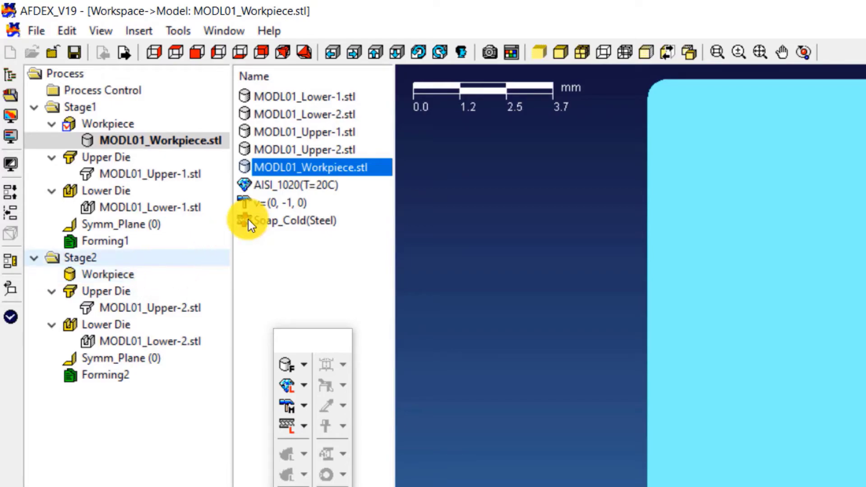
- Apply AISI_1020 to workpieces, v=(0, -1, 0) to upper dies, Soap_Cold(Steel) to all dies
{"action": "left_click", "coordinate": [286, 187]}
{"action": "right_click", "coordinate": [285, 188]}
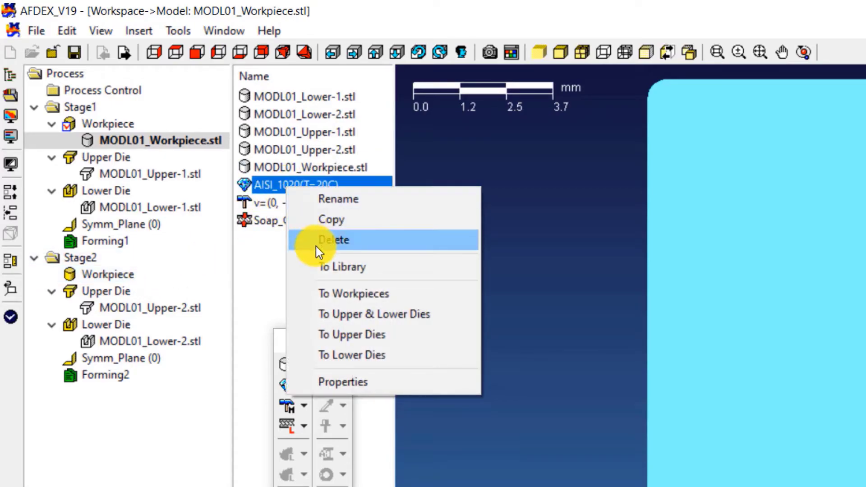
{"action": "left_click", "coordinate": [340, 295]}
{"action": "left_click_drag", "start_coordinate": [332, 341], "coordinate": [344, 418]}
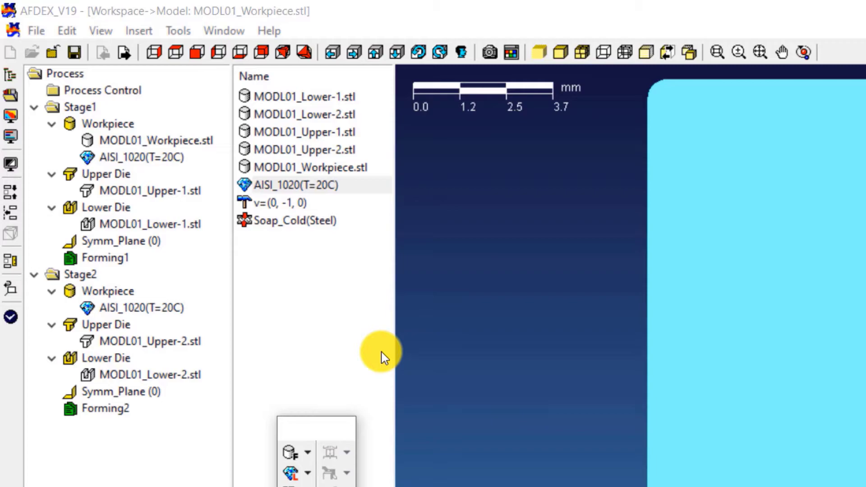
{"action": "left_click", "coordinate": [289, 205]}
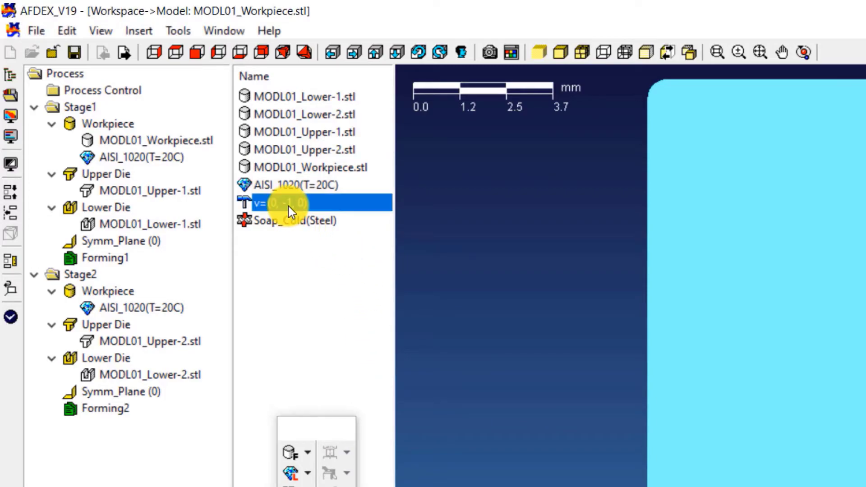
{"action": "right_click", "coordinate": [323, 210]}
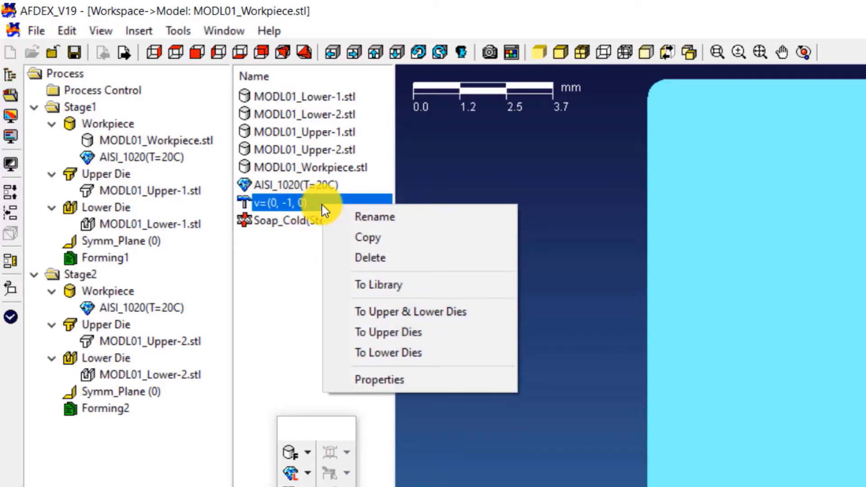
{"action": "left_click", "coordinate": [378, 337]}
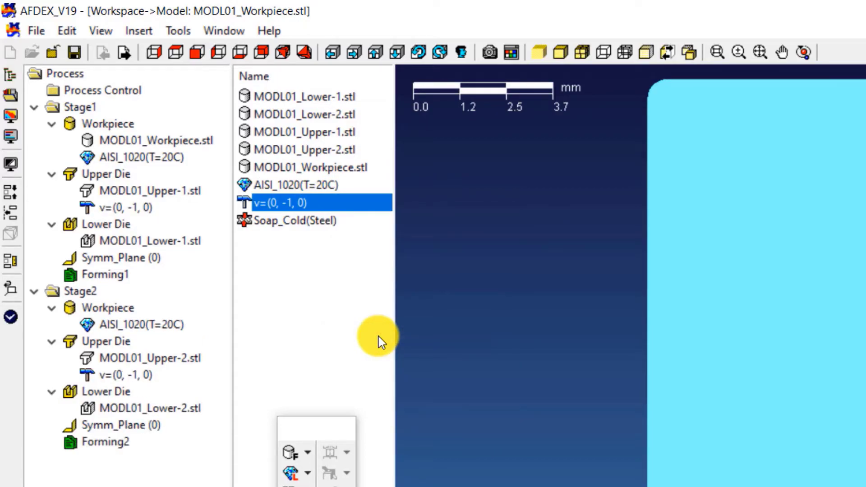
{"action": "left_click", "coordinate": [298, 226]}
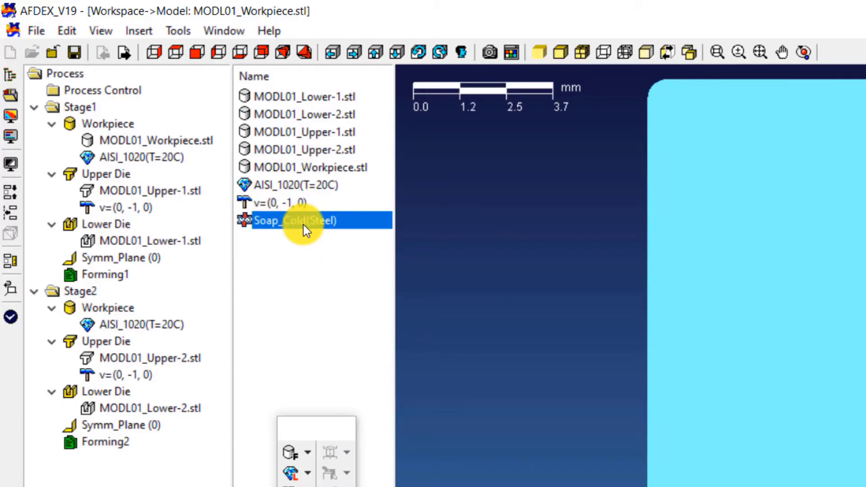
{"action": "right_click", "coordinate": [303, 224]}
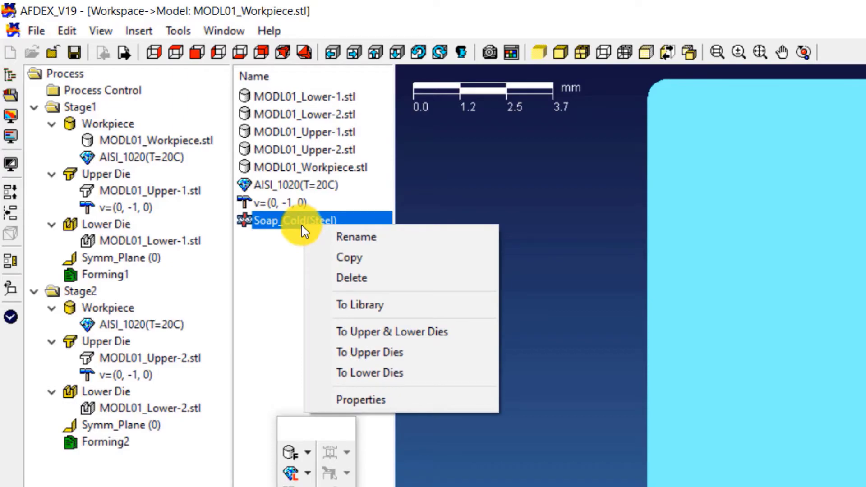
{"action": "left_click", "coordinate": [398, 332]}
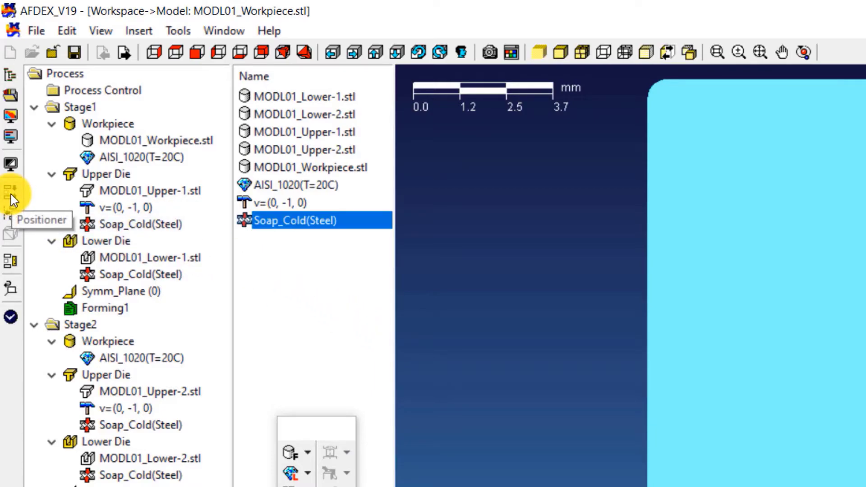
- Auto-position Stage1's dies into contact with the workpiece, without initializing all stages
{"action": "left_click", "coordinate": [102, 108]}
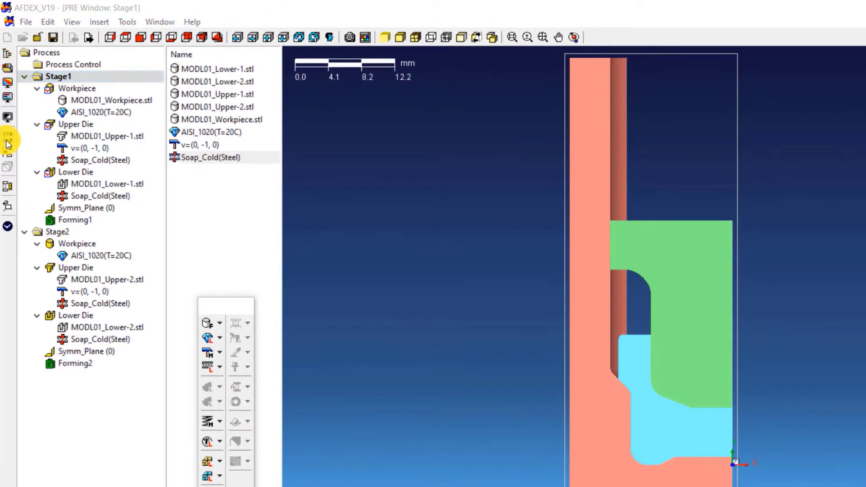
{"action": "left_click", "coordinate": [6, 140]}
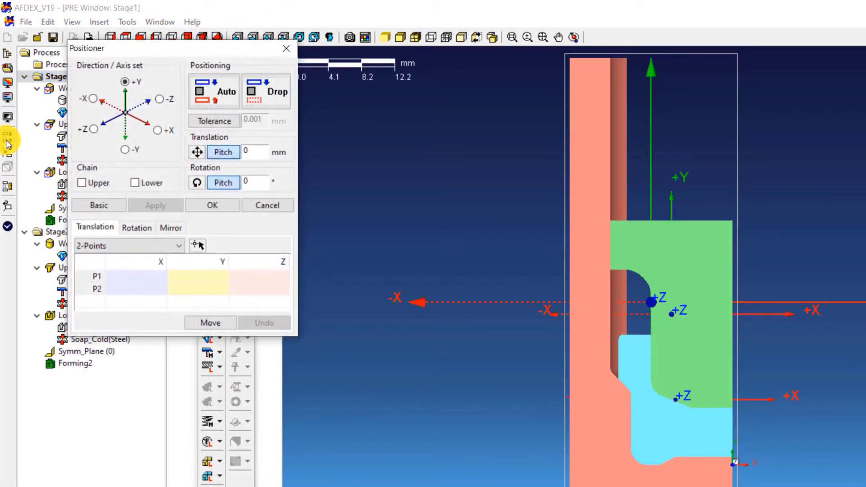
{"action": "left_click", "coordinate": [212, 87]}
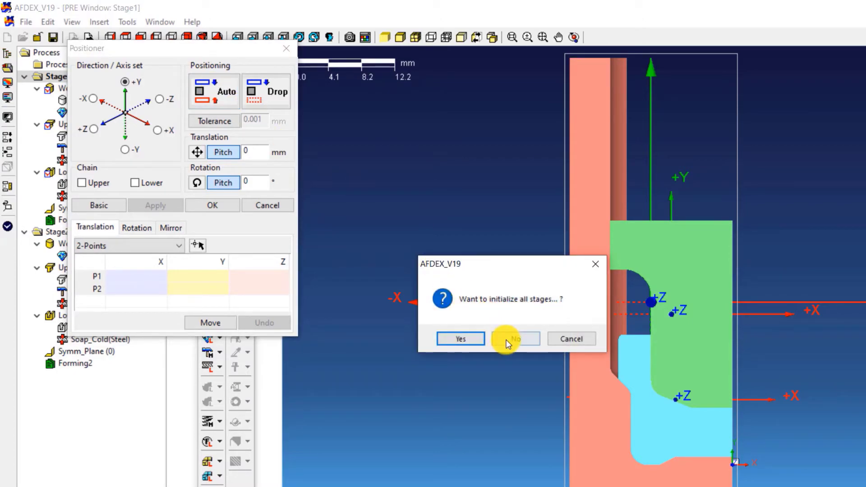
{"action": "left_click", "coordinate": [507, 339]}
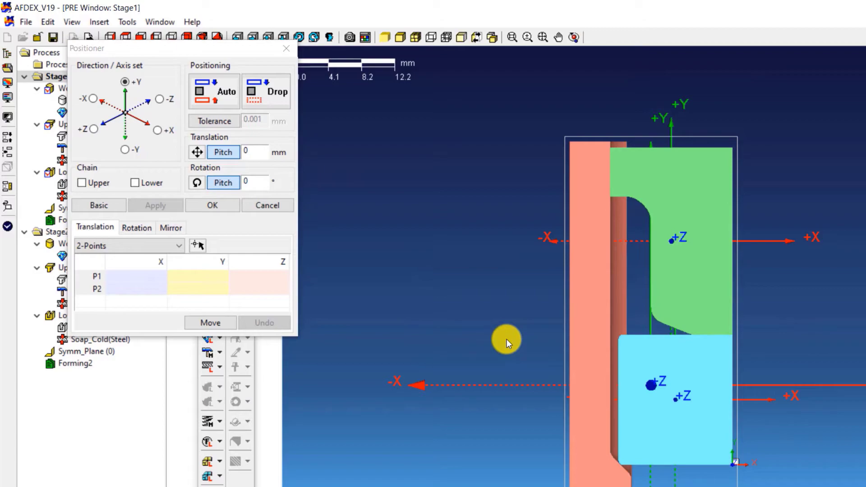
- Set Stage1's symmetry planes on the workpiece's left and right cut faces
{"action": "left_click", "coordinate": [226, 205]}
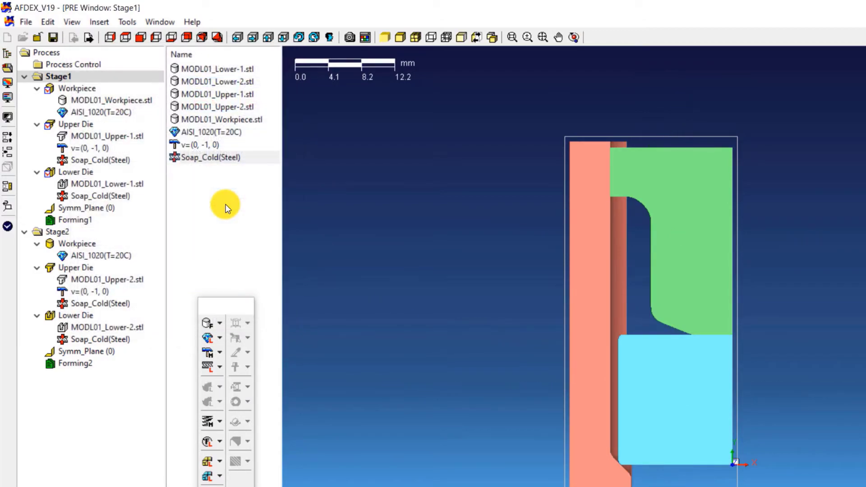
{"action": "scroll", "coordinate": [329, 204], "scroll_direction": "down", "scroll_amount": 1}
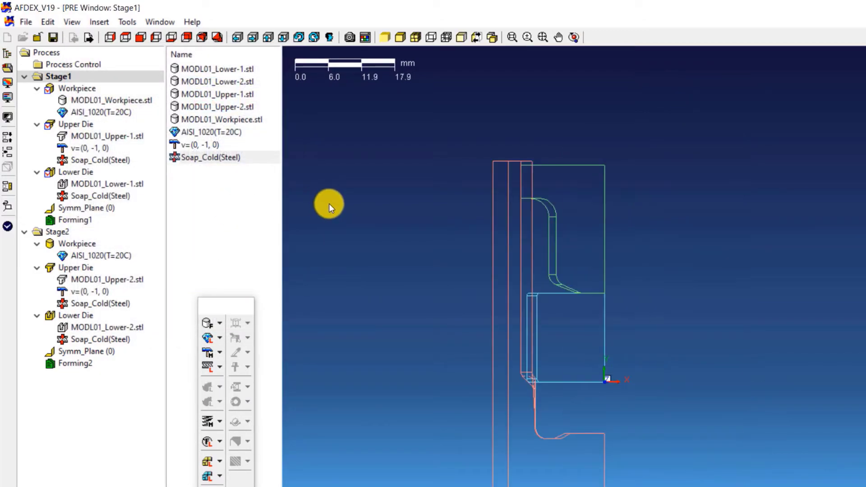
{"action": "left_click", "coordinate": [573, 36]}
{"action": "left_click_drag", "start_coordinate": [632, 369], "coordinate": [572, 409]}
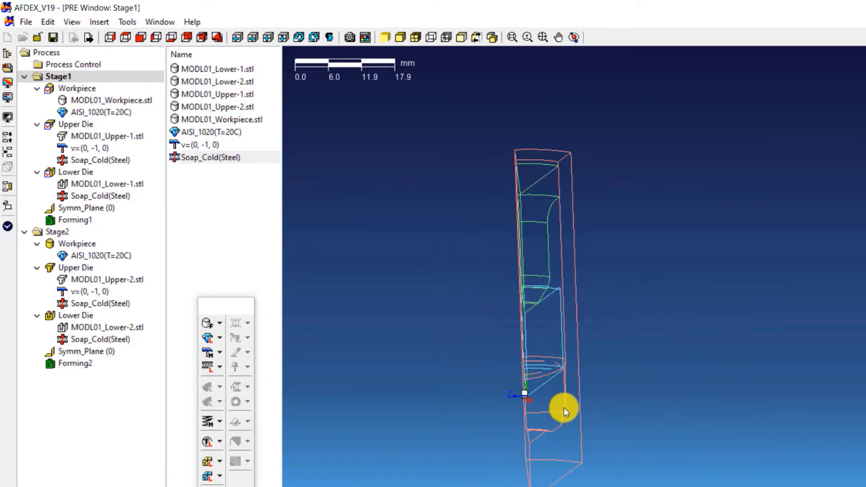
{"action": "double_click", "coordinate": [93, 210]}
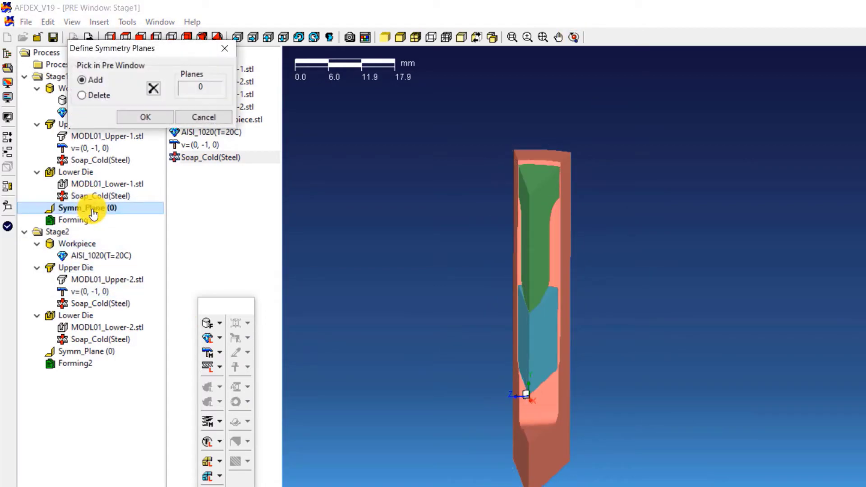
{"action": "scroll", "coordinate": [551, 413], "scroll_direction": "up", "scroll_amount": 1}
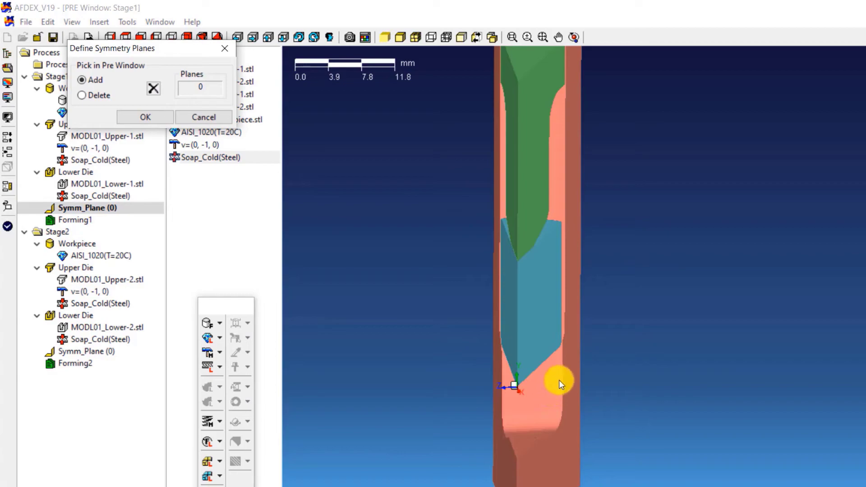
{"action": "left_click_drag", "start_coordinate": [558, 379], "coordinate": [564, 366]}
{"action": "scroll", "coordinate": [574, 348], "scroll_direction": "up", "scroll_amount": 2}
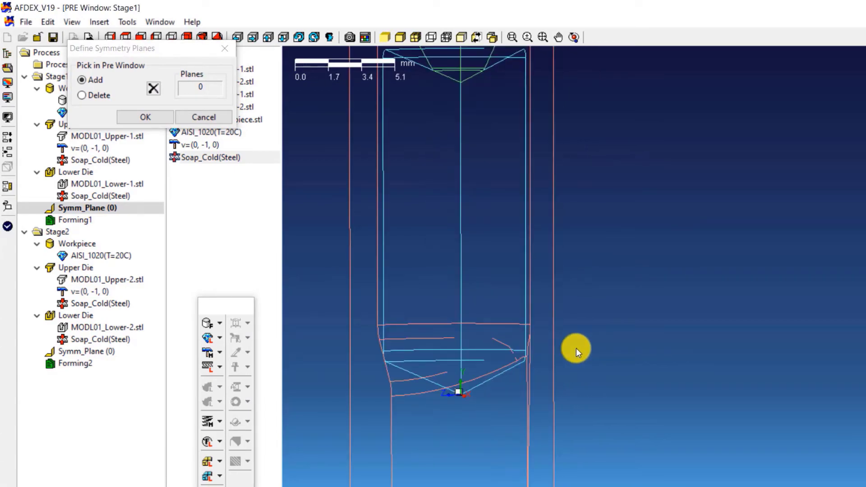
{"action": "left_click", "coordinate": [462, 248]}
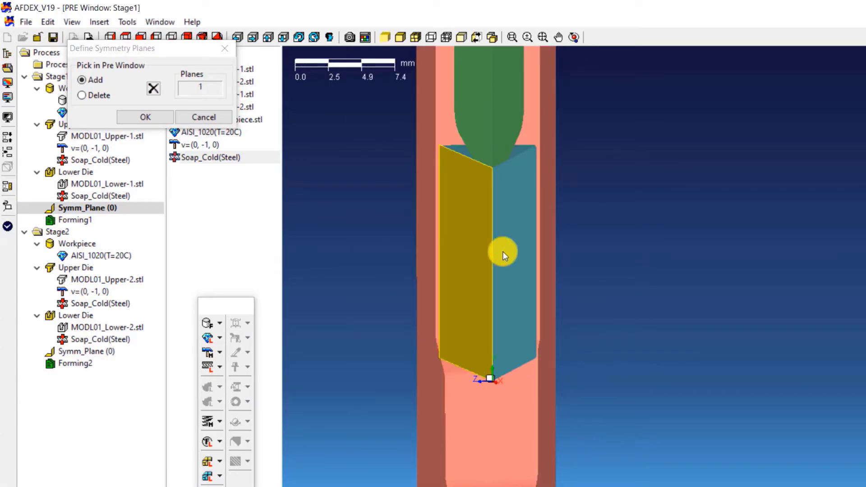
{"action": "left_click", "coordinate": [535, 242]}
{"action": "mouse_move", "coordinate": [534, 241]}
{"action": "middle_mouse_down"}
{"action": "mouse_move", "coordinate": [642, 266]}
{"action": "mouse_move", "coordinate": [641, 284]}
{"action": "mouse_move", "coordinate": [617, 295]}
{"action": "middle_mouse_up"}
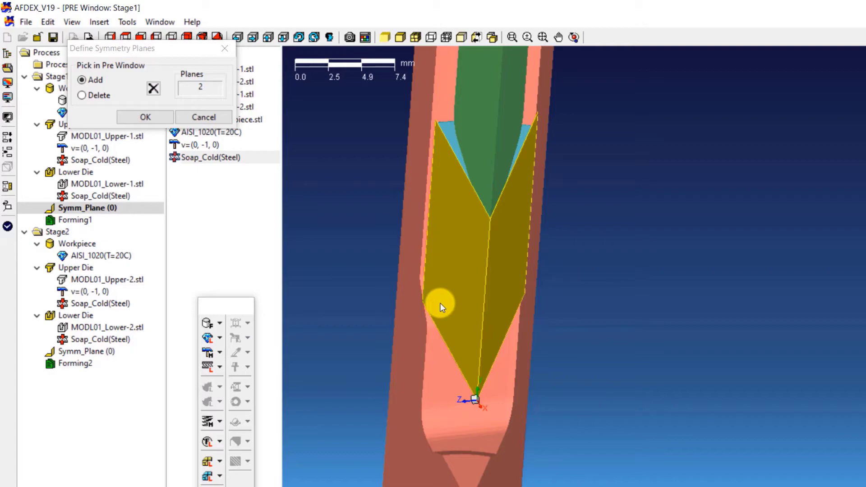
{"action": "left_click", "coordinate": [145, 116]}
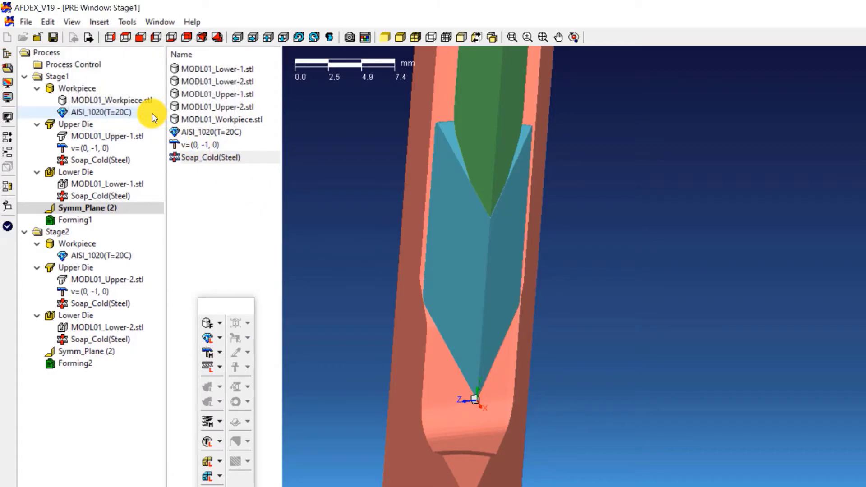
{"action": "scroll", "coordinate": [329, 238], "scroll_direction": "down", "scroll_amount": 2}
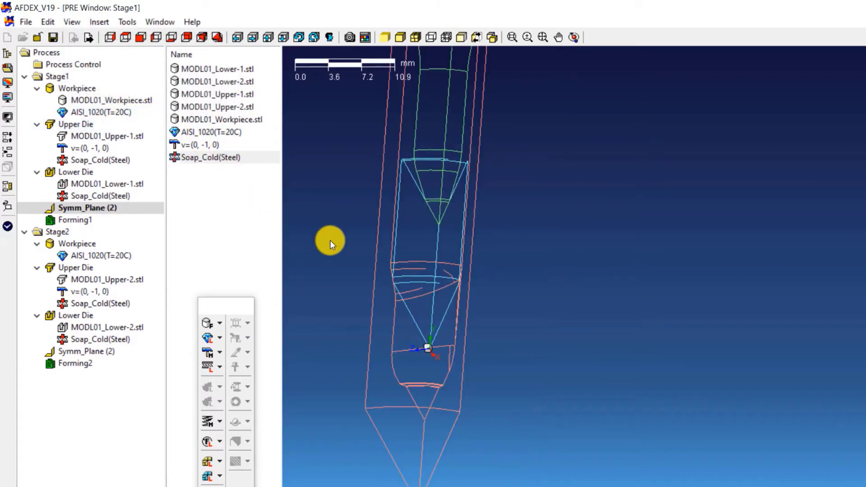
{"action": "mouse_move", "coordinate": [330, 240]}
{"action": "middle_mouse_down"}
{"action": "mouse_move", "coordinate": [585, 341]}
{"action": "mouse_move", "coordinate": [566, 327]}
{"action": "middle_mouse_up"}
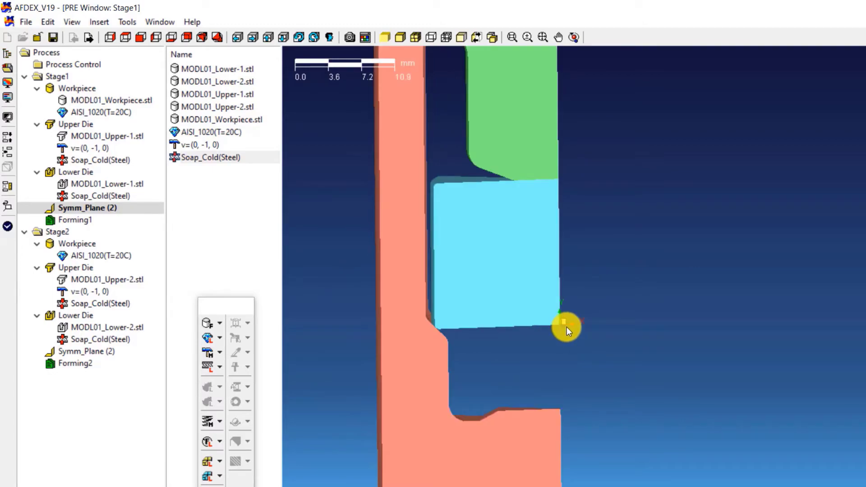
- Set Forming1 to stop after a 5.7 mm Y-direction distance
{"action": "double_click", "coordinate": [76, 223]}
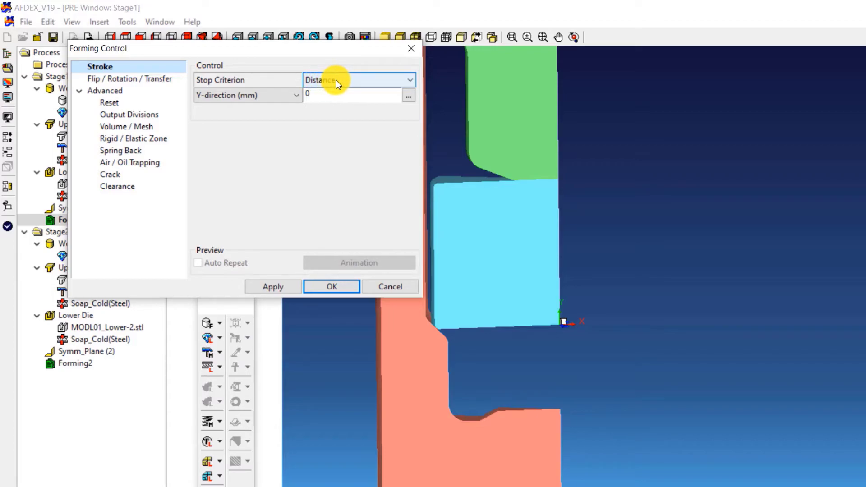
{"action": "left_click", "coordinate": [322, 96]}
{"action": "type", "text": "5"}
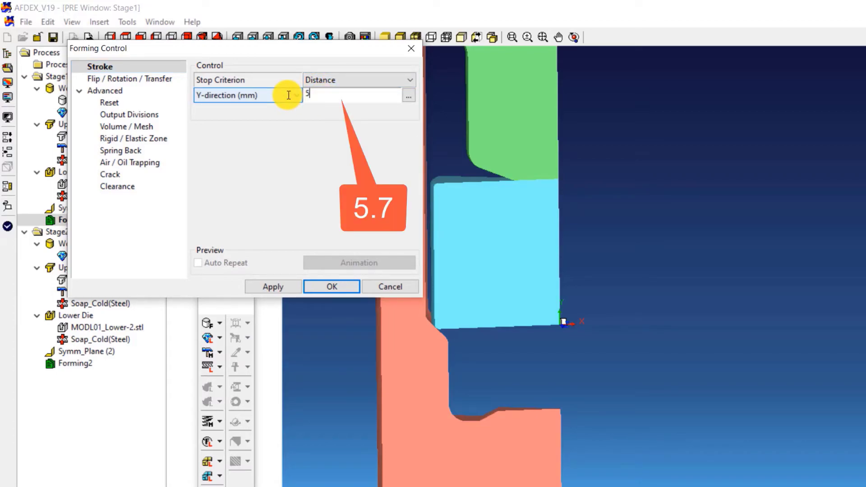
{"action": "type", "text": ".7"}
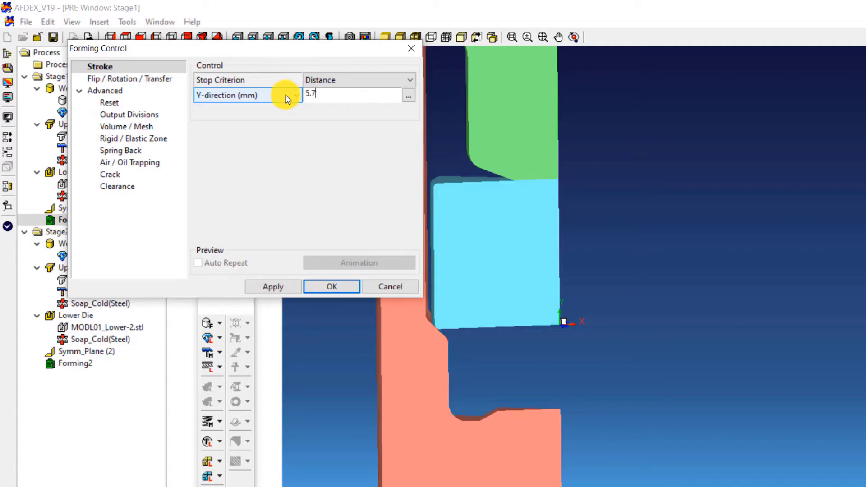
{"action": "left_click", "coordinate": [410, 99]}
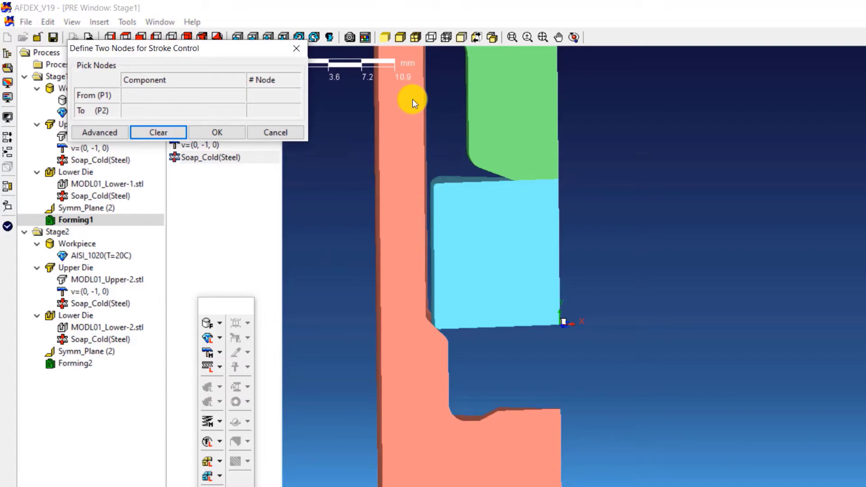
- Set Forming1's 5.7 mm stroke between the upper and lower die corner nodes
{"action": "left_click", "coordinate": [557, 179]}
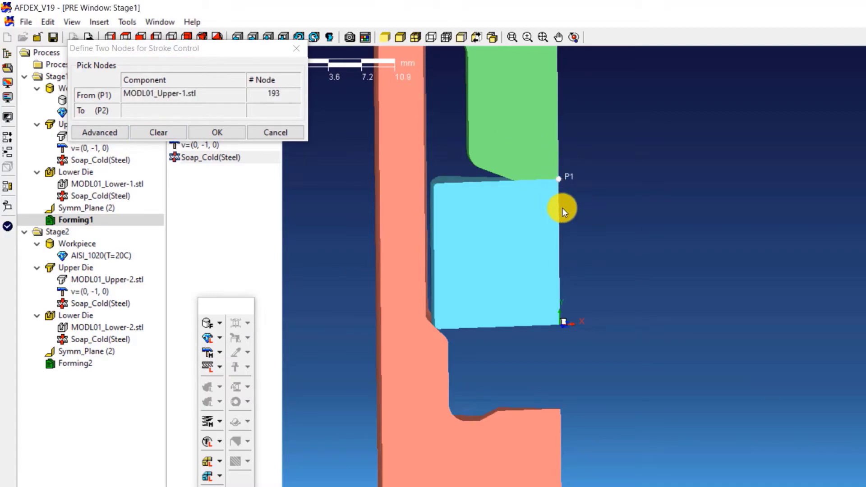
{"action": "left_click", "coordinate": [562, 410]}
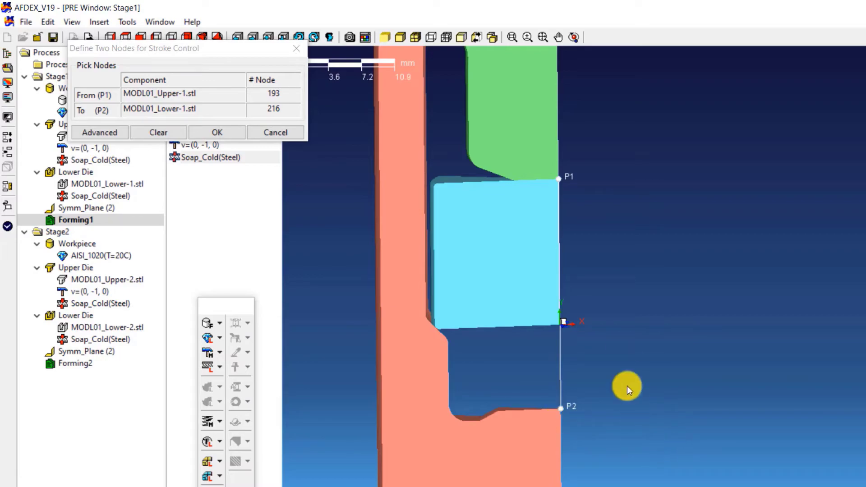
{"action": "left_click", "coordinate": [559, 37]}
{"action": "left_click_drag", "start_coordinate": [624, 278], "coordinate": [596, 225]}
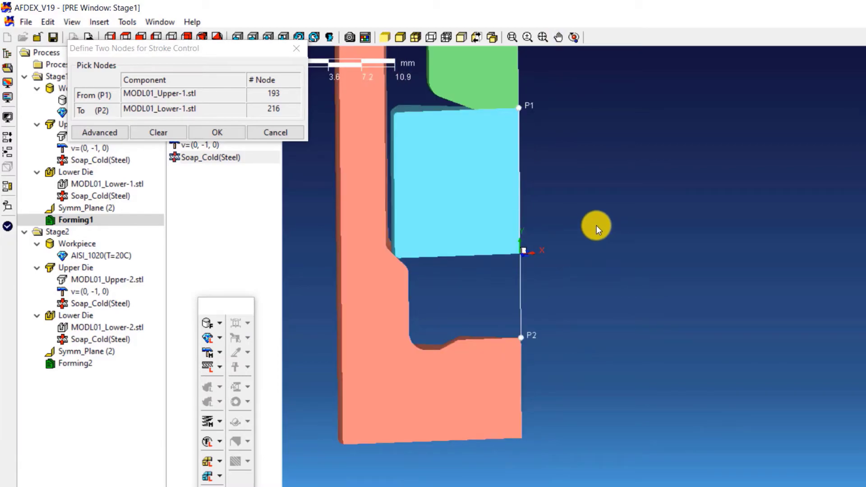
{"action": "left_click", "coordinate": [220, 134]}
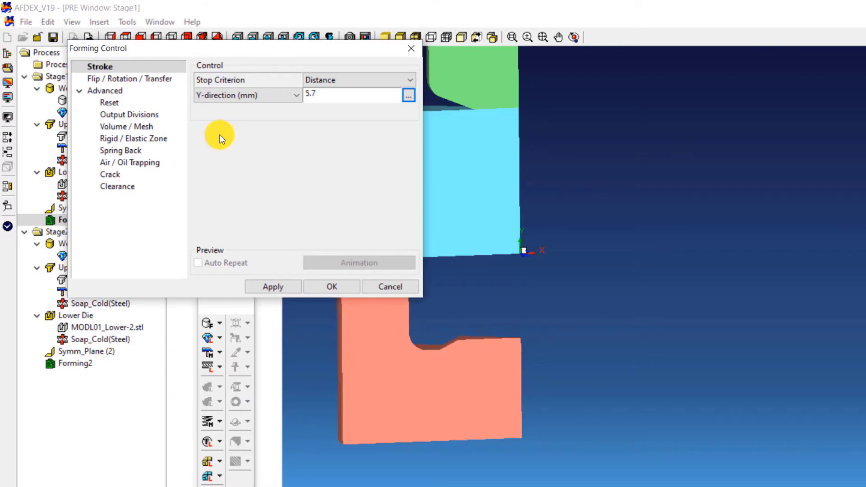
{"action": "left_click", "coordinate": [347, 285]}
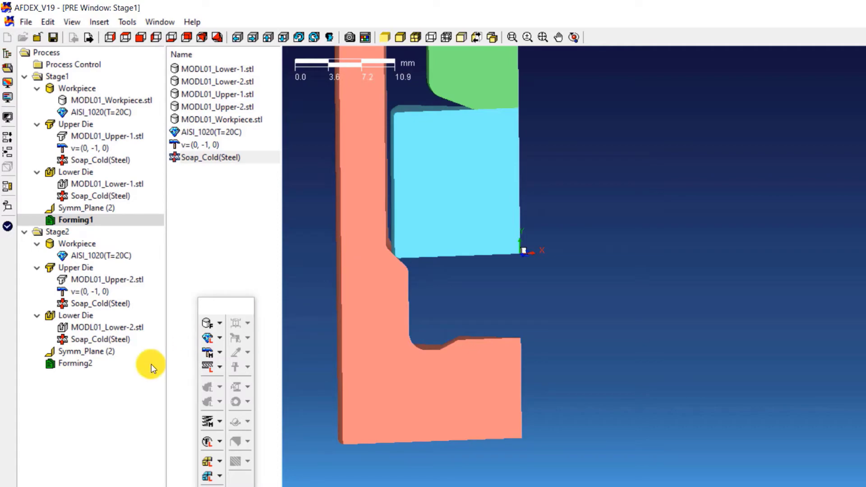
- In Forming2, choose the Piercing / Trimming stop criterion and select the Y-direction value for 5 mm
{"action": "double_click", "coordinate": [73, 363]}
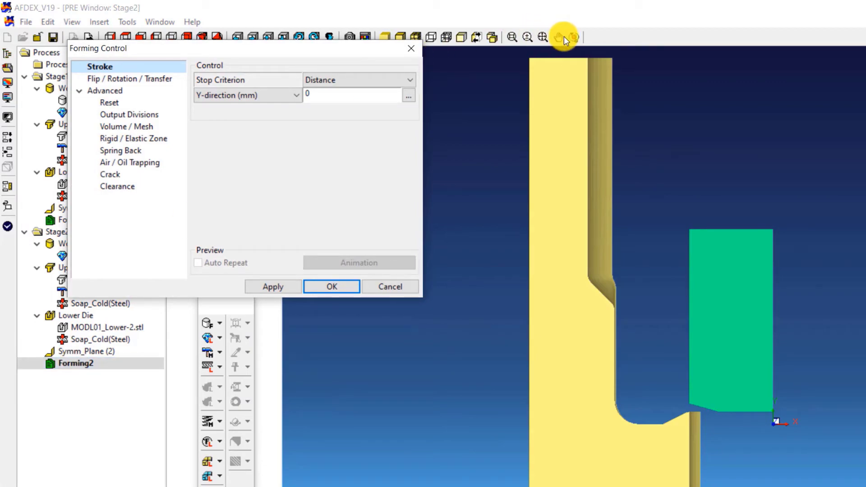
{"action": "left_click", "coordinate": [561, 36]}
{"action": "left_click_drag", "start_coordinate": [561, 203], "coordinate": [532, 157]}
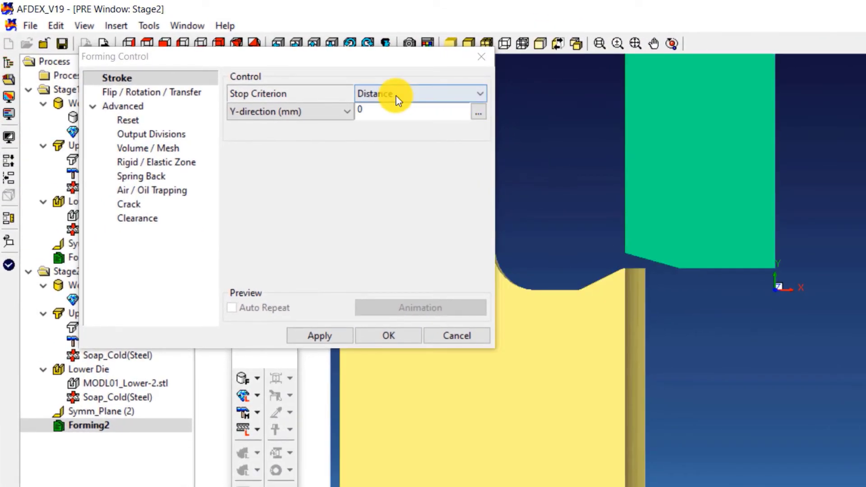
{"action": "left_click", "coordinate": [398, 100]}
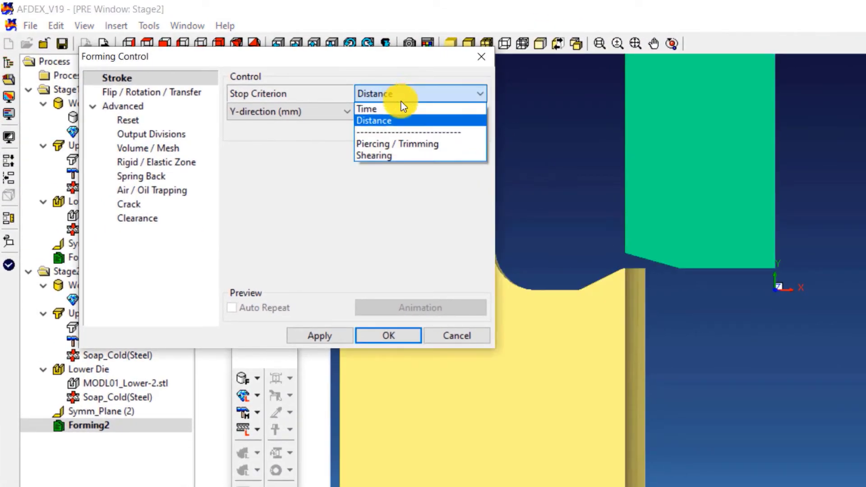
{"action": "left_click", "coordinate": [410, 143]}
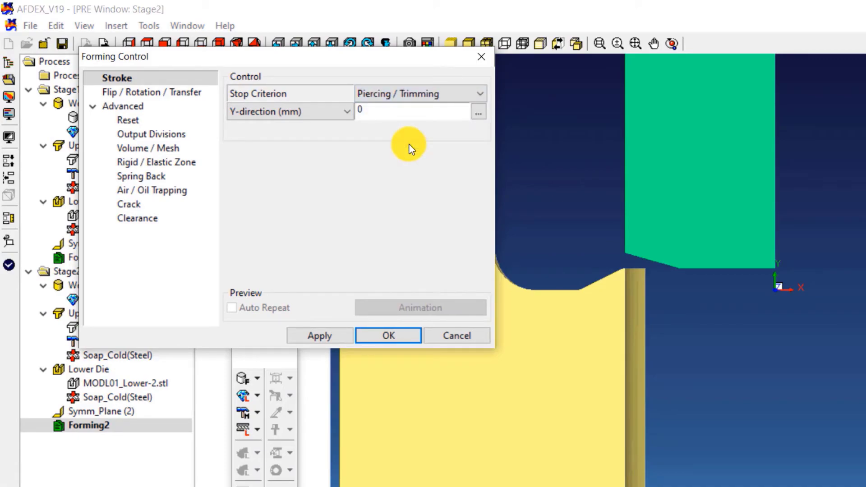
{"action": "double_click", "coordinate": [392, 110]}
{"action": "type", "text": "5"}
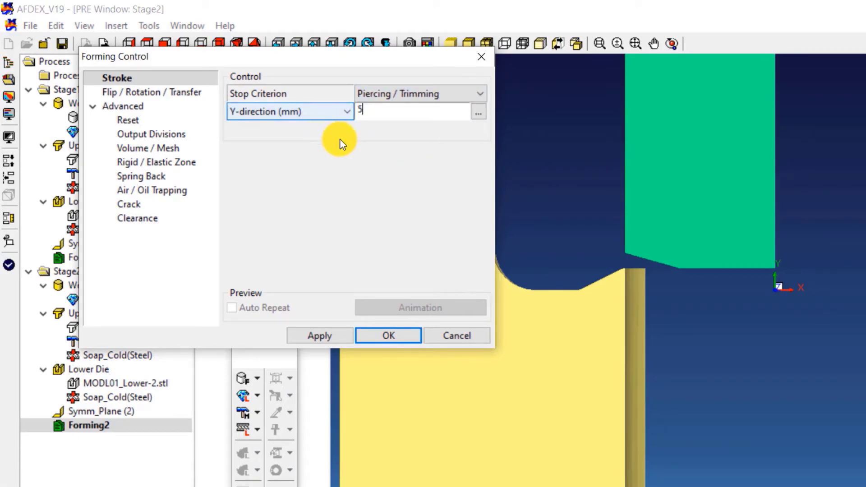
- Use an Upper-2 corner node and a Lower-2 edge node as Forming2's stroke nodes
{"action": "left_click", "coordinate": [479, 112]}
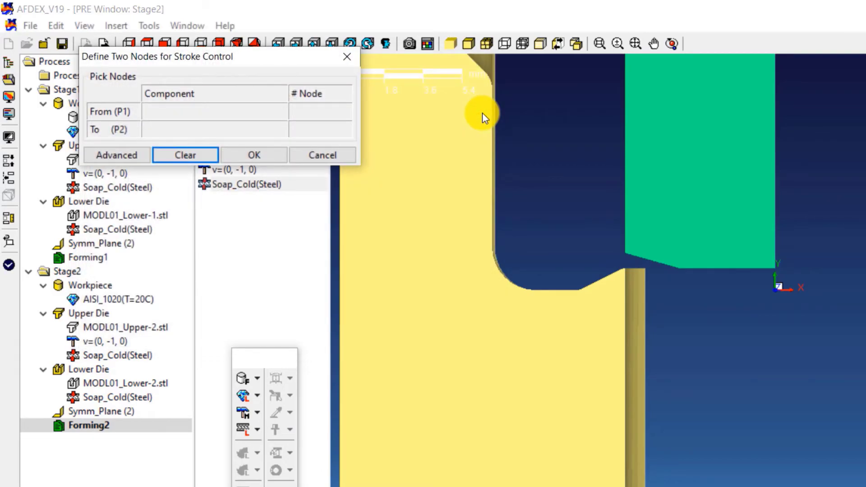
{"action": "scroll", "coordinate": [668, 296], "scroll_direction": "up", "scroll_amount": 2}
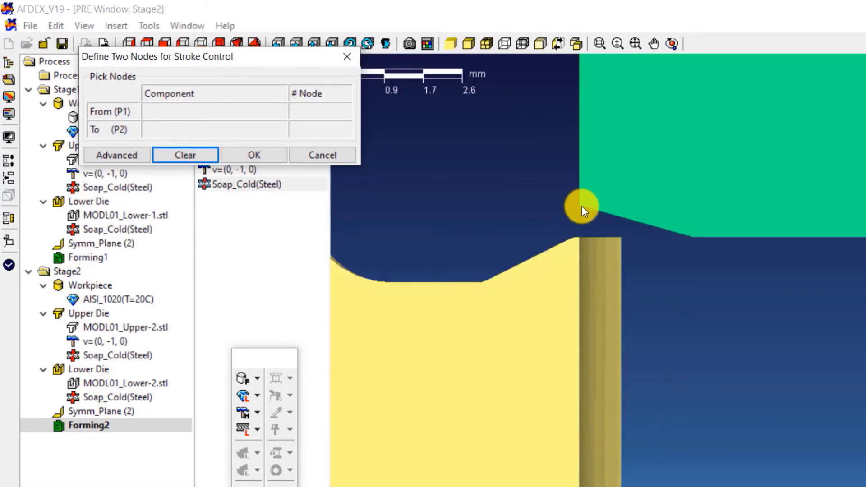
{"action": "left_click", "coordinate": [581, 207]}
{"action": "left_click", "coordinate": [579, 242]}
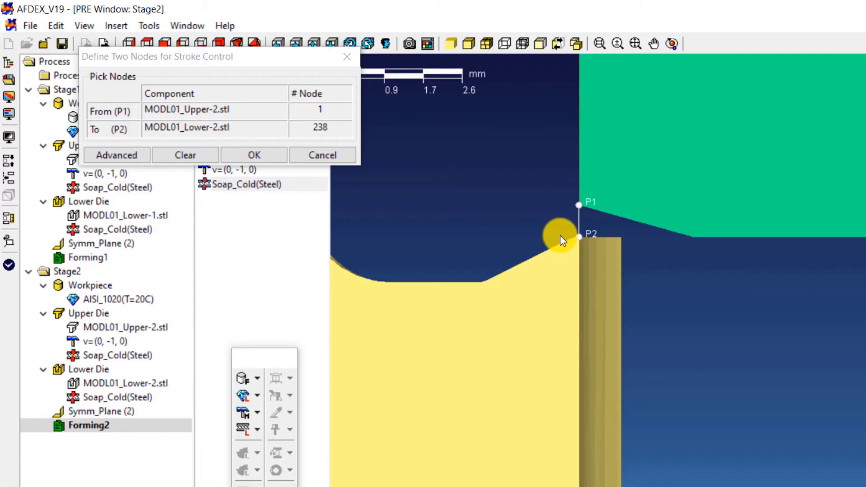
{"action": "left_click", "coordinate": [265, 154]}
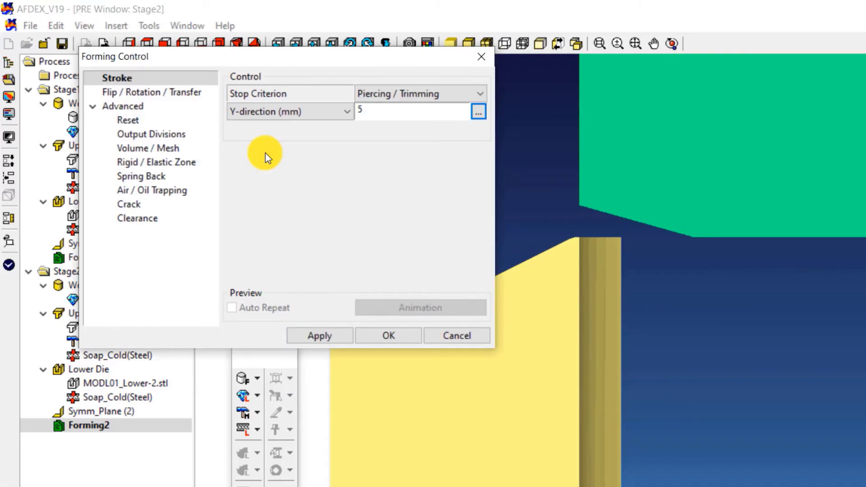
{"action": "left_click", "coordinate": [399, 336]}
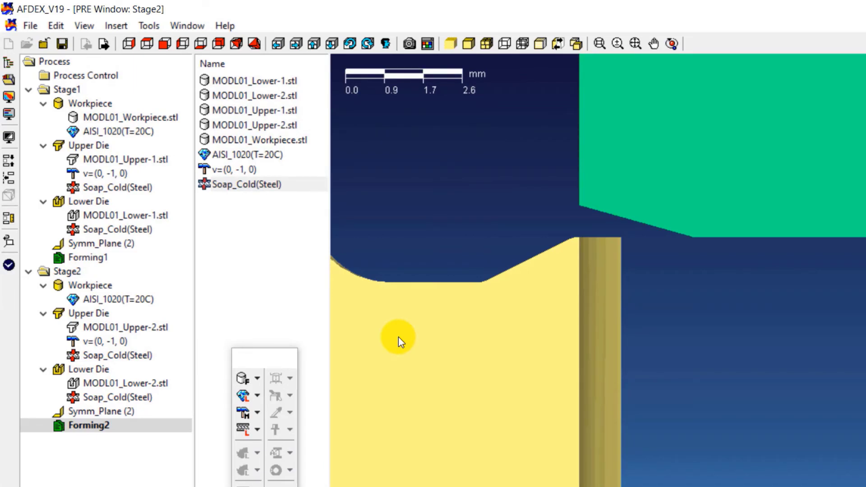
- Save the two-stage setup as the input file 'piercing' in Piercing 3D
{"action": "left_click", "coordinate": [63, 46]}
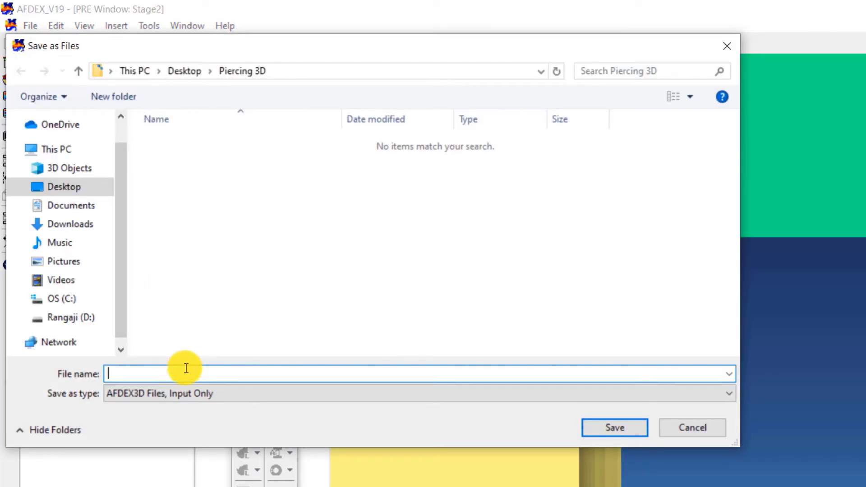
{"action": "type", "text": "piercing"}
{"action": "left_click", "coordinate": [605, 425]}
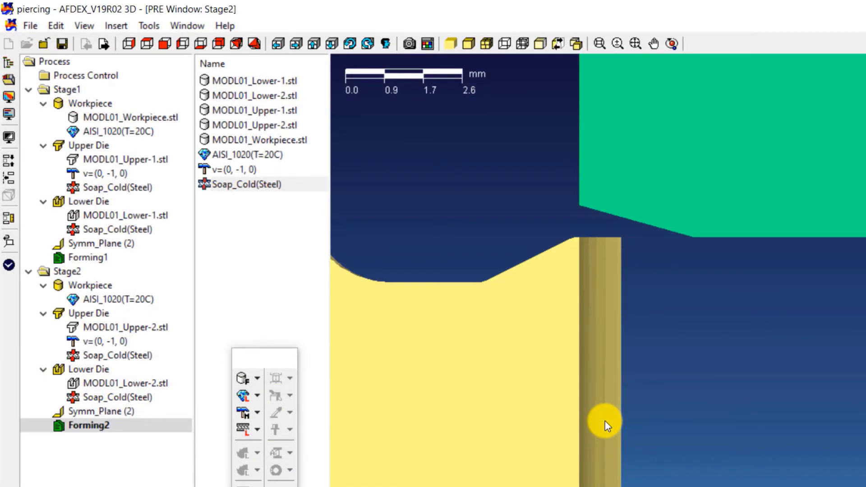
- Check the simulation data for zero errors and notices, and launch the piercing run
{"action": "left_click", "coordinate": [9, 266]}
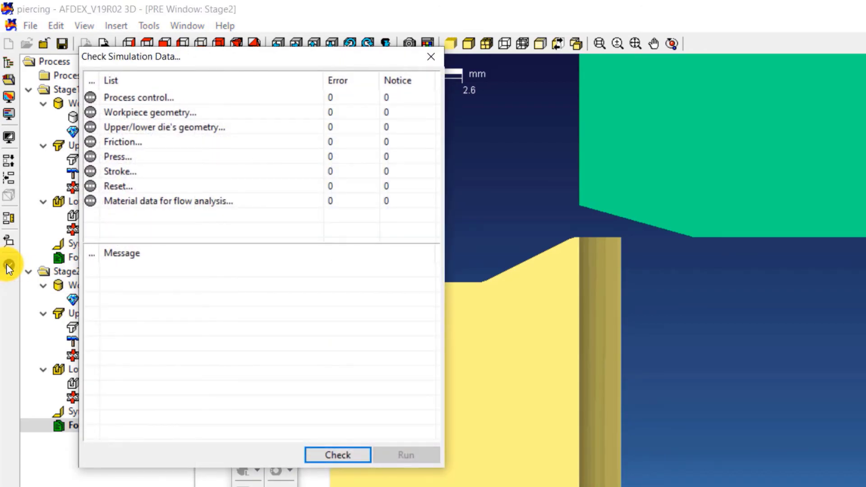
{"action": "left_click", "coordinate": [339, 460]}
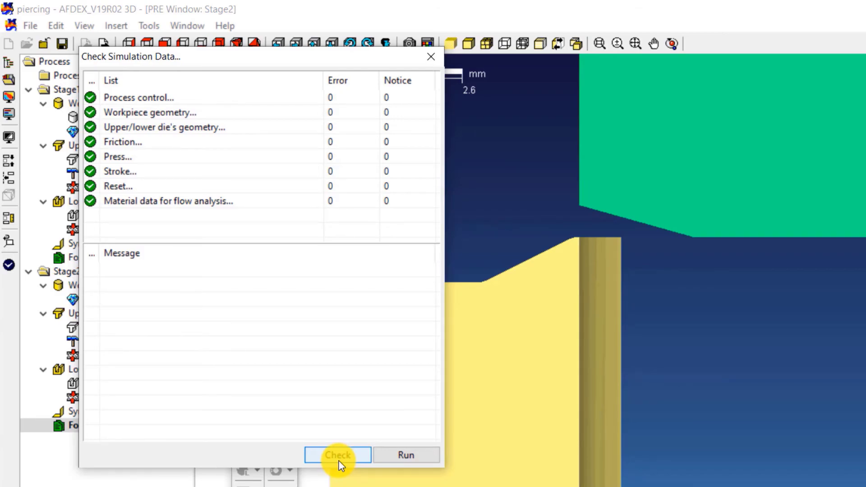
{"action": "left_click", "coordinate": [404, 458]}
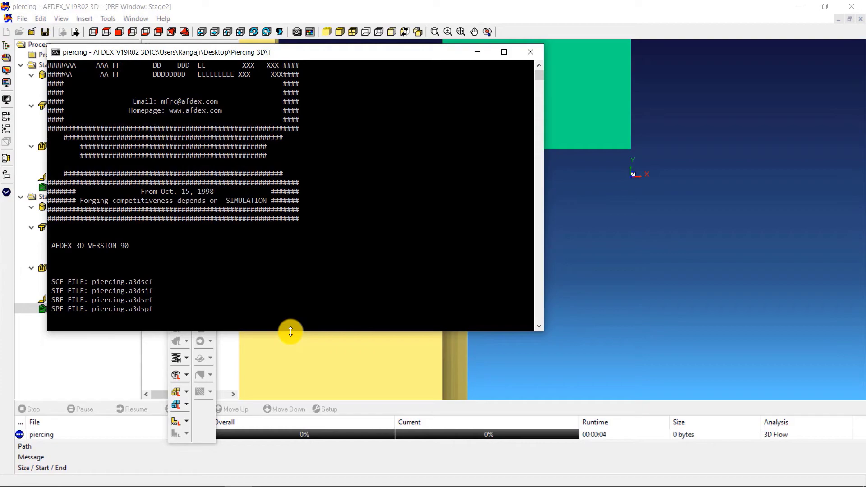
- Minimize the solver console while the piercing analysis runs to 100%
{"action": "left_click", "coordinate": [472, 53]}
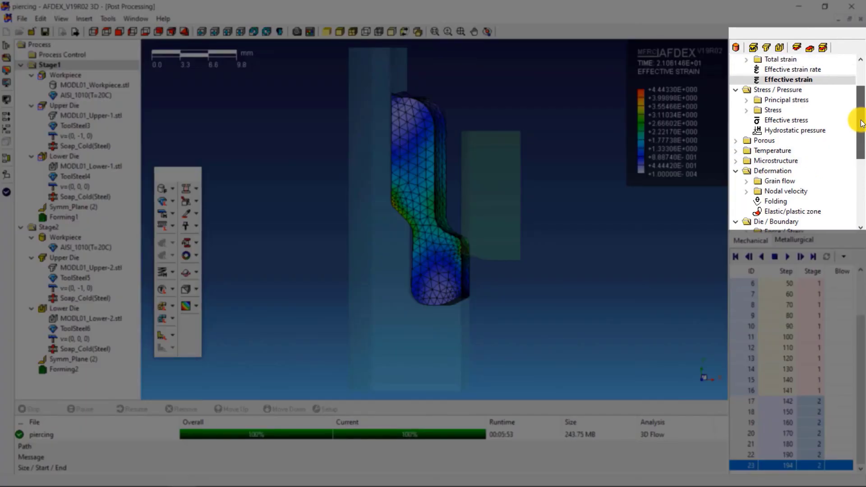
{"action": "left_click_drag", "start_coordinate": [857, 129], "coordinate": [857, 96]}
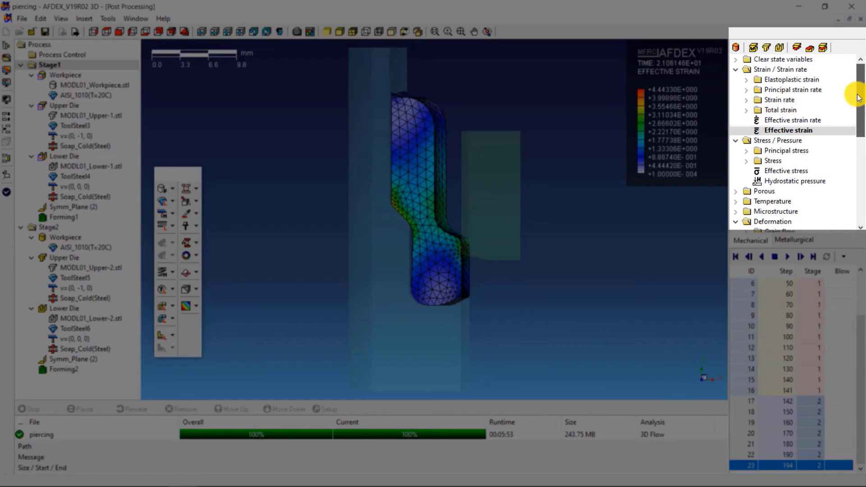
- Compare hydrostatic pressure with effective strain contours, then replay the forming from the first step
{"action": "left_click", "coordinate": [785, 130]}
{"action": "left_click", "coordinate": [778, 180]}
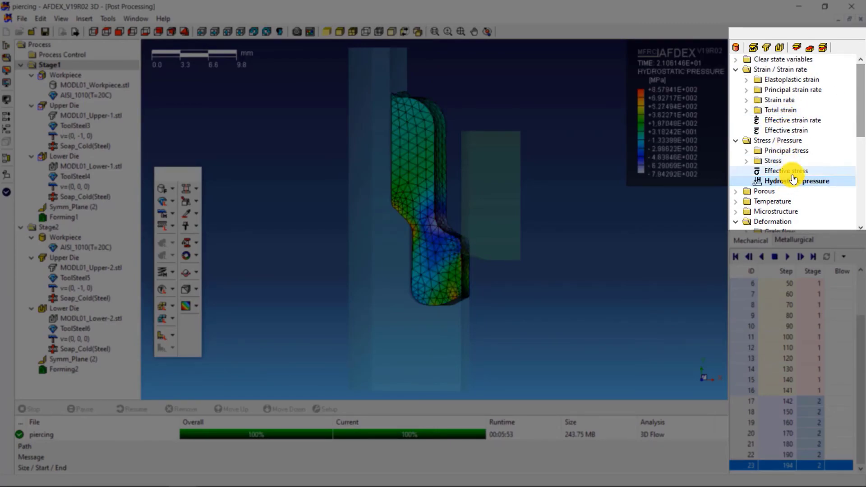
{"action": "left_click", "coordinate": [805, 132]}
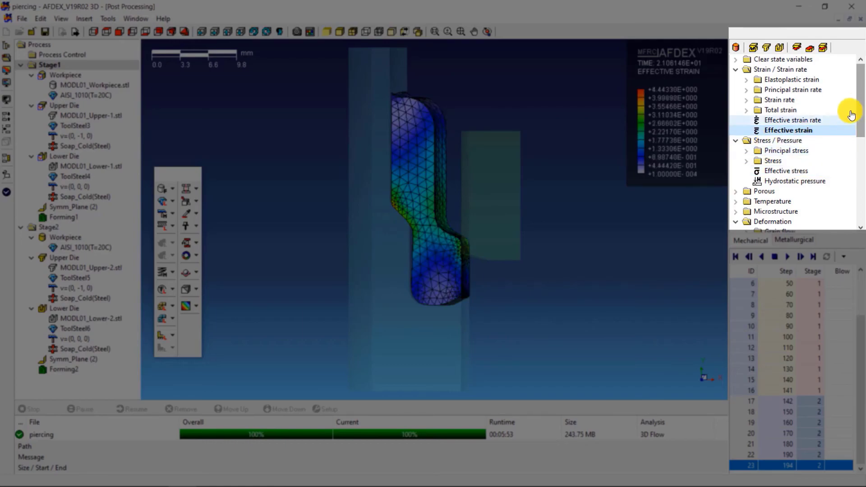
{"action": "scroll", "coordinate": [862, 130], "scroll_direction": "down", "scroll_amount": 2}
{"action": "scroll", "coordinate": [861, 130], "scroll_direction": "up", "scroll_amount": 2}
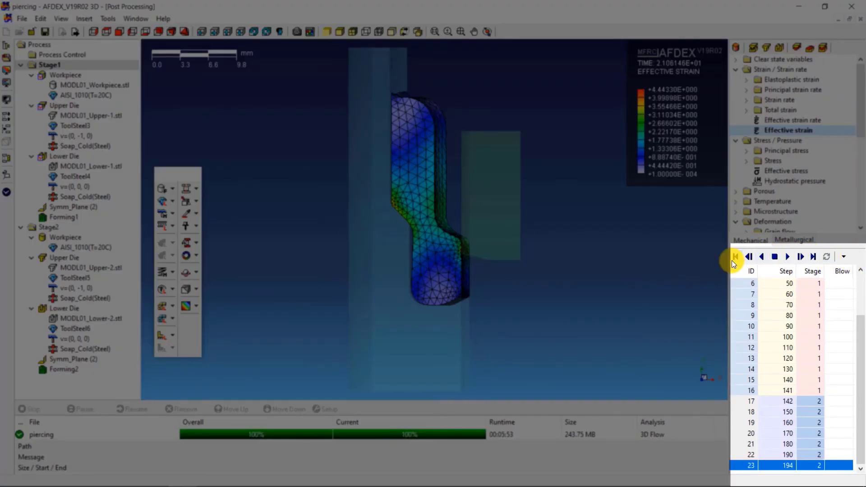
{"action": "left_click", "coordinate": [734, 258]}
{"action": "left_click", "coordinate": [785, 258]}
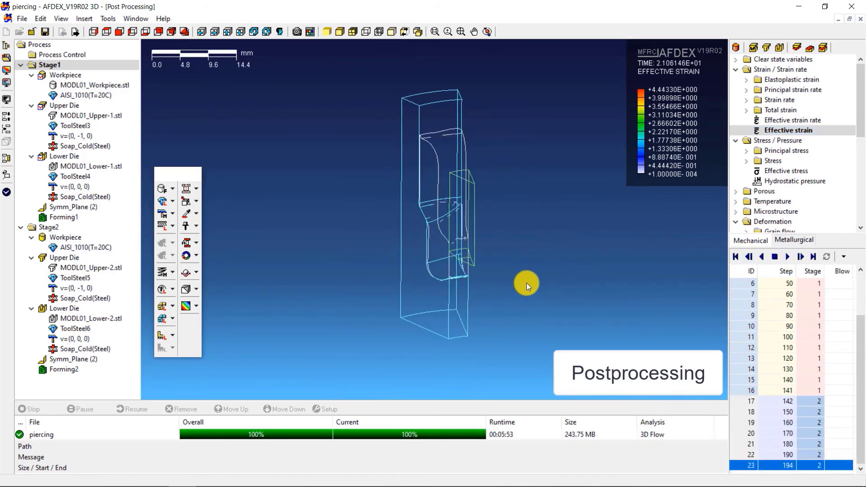
- Show the rotated effective strain workpiece with Mirror On and a Slice section
{"action": "middle_click_drag", "start_coordinate": [574, 261], "coordinate": [487, 290]}
{"action": "scroll", "coordinate": [607, 241], "scroll_direction": "up", "scroll_amount": 2}
{"action": "middle_click_drag", "start_coordinate": [607, 242], "coordinate": [477, 247]}
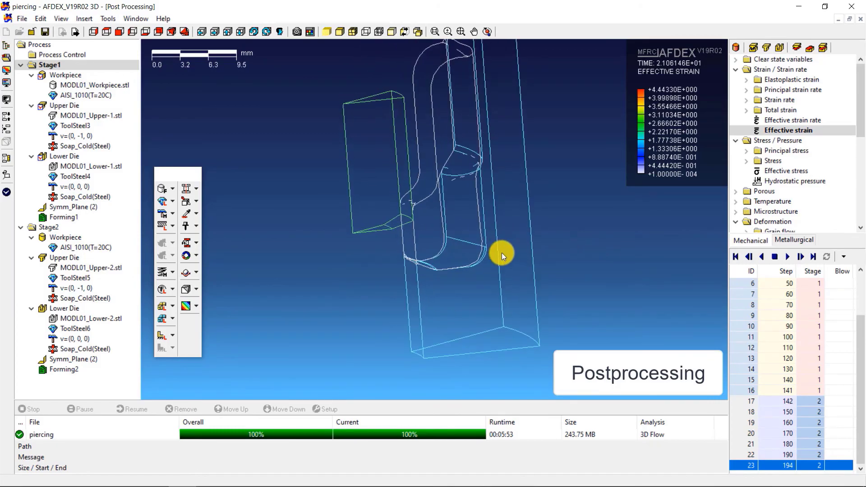
{"action": "scroll", "coordinate": [399, 208], "scroll_direction": "up", "scroll_amount": 2}
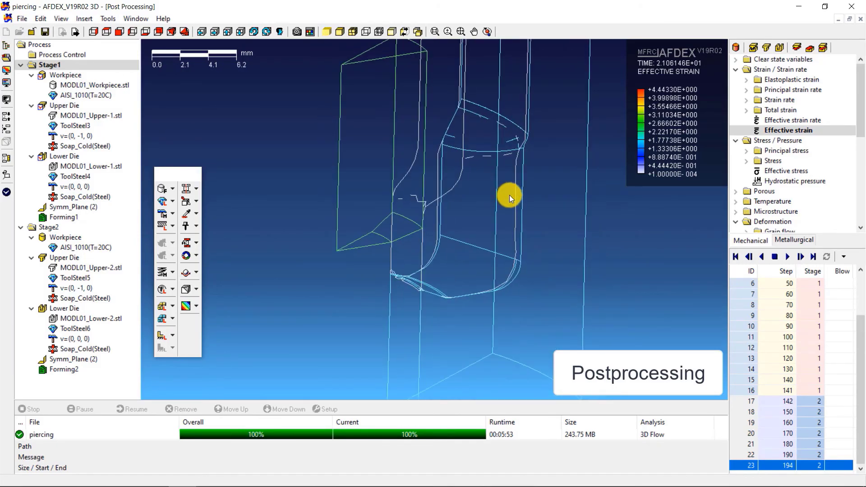
{"action": "left_click", "coordinate": [195, 202]}
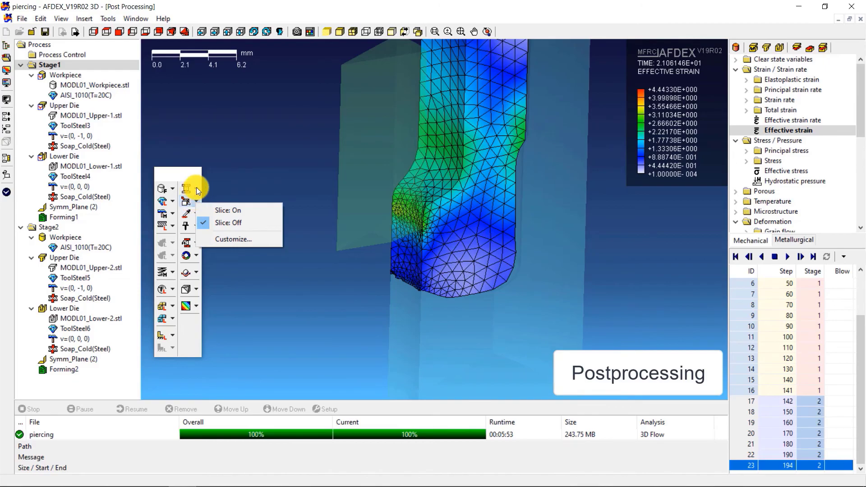
{"action": "left_click", "coordinate": [197, 188]}
{"action": "left_click", "coordinate": [224, 195]}
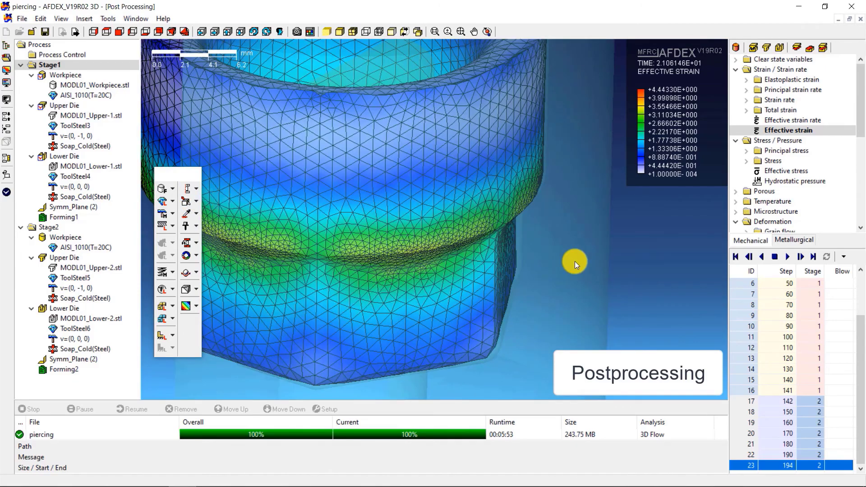
{"action": "scroll", "coordinate": [416, 285], "scroll_direction": "down", "scroll_amount": 3}
{"action": "mouse_move", "coordinate": [417, 285]}
{"action": "middle_mouse_down"}
{"action": "mouse_move", "coordinate": [488, 261]}
{"action": "mouse_move", "coordinate": [578, 278]}
{"action": "middle_mouse_up"}
{"action": "scroll", "coordinate": [505, 299], "scroll_direction": "up", "scroll_amount": 2}
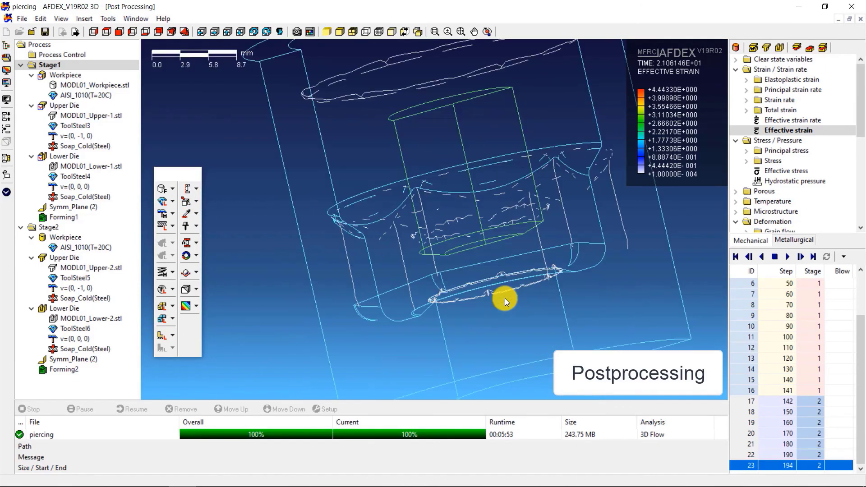
{"action": "left_click", "coordinate": [196, 201]}
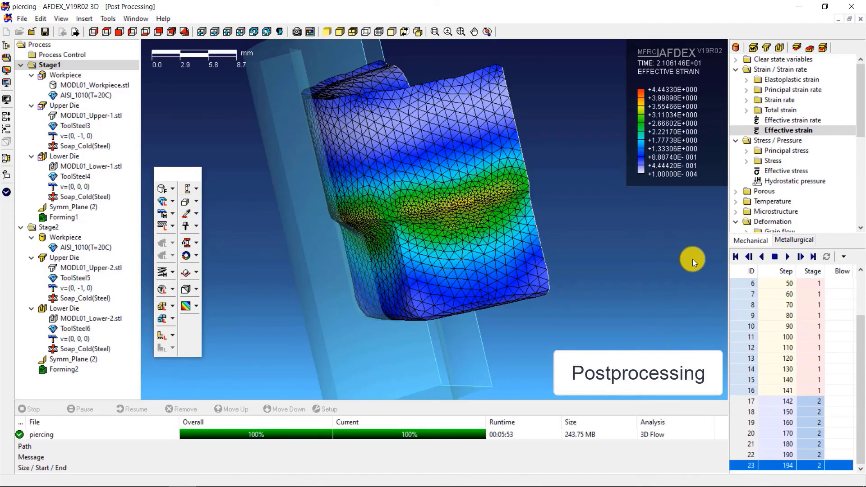
{"action": "mouse_move", "coordinate": [692, 259]}
{"action": "middle_mouse_down"}
{"action": "mouse_move", "coordinate": [540, 247]}
{"action": "mouse_move", "coordinate": [507, 258]}
{"action": "middle_mouse_up"}
{"action": "scroll", "coordinate": [515, 219], "scroll_direction": "up", "scroll_amount": 1}
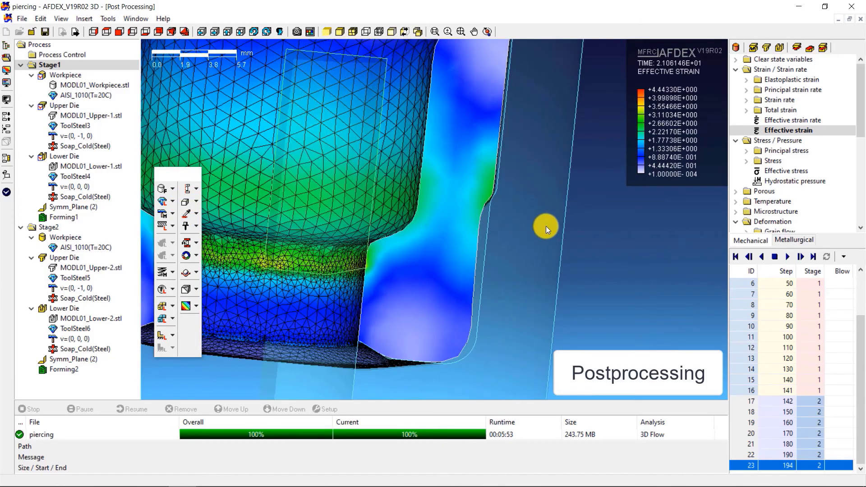
{"action": "scroll", "coordinate": [503, 252], "scroll_direction": "up", "scroll_amount": 1}
{"action": "scroll", "coordinate": [487, 266], "scroll_direction": "up", "scroll_amount": 1}
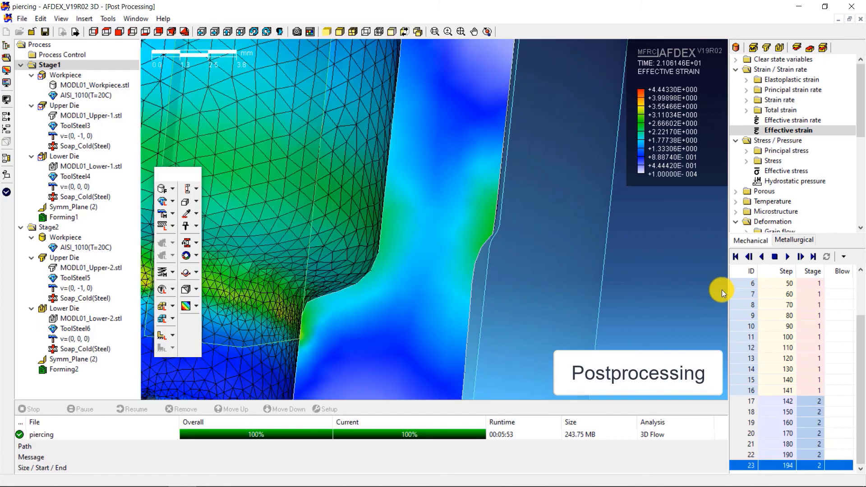
- Show the step 80 result in side, front and other half-section view directions
{"action": "left_click", "coordinate": [777, 315]}
{"action": "scroll", "coordinate": [504, 269], "scroll_direction": "down", "scroll_amount": 1}
{"action": "scroll", "coordinate": [488, 239], "scroll_direction": "down", "scroll_amount": 1}
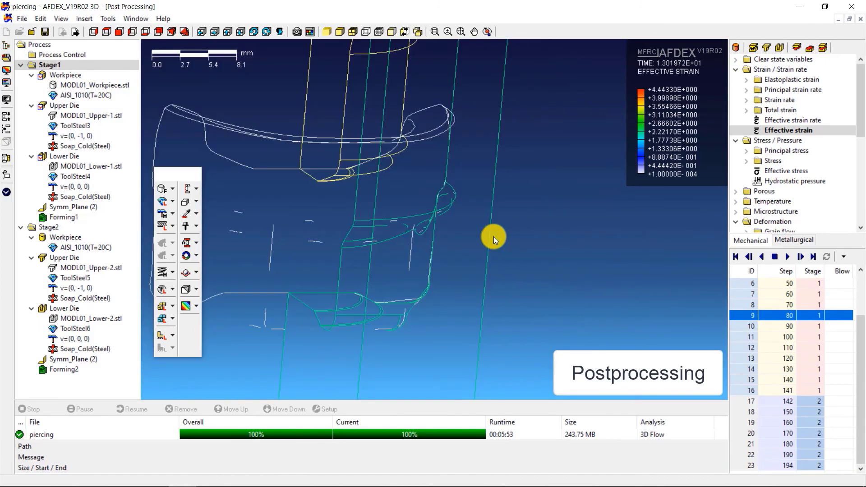
{"action": "left_click", "coordinate": [119, 32]}
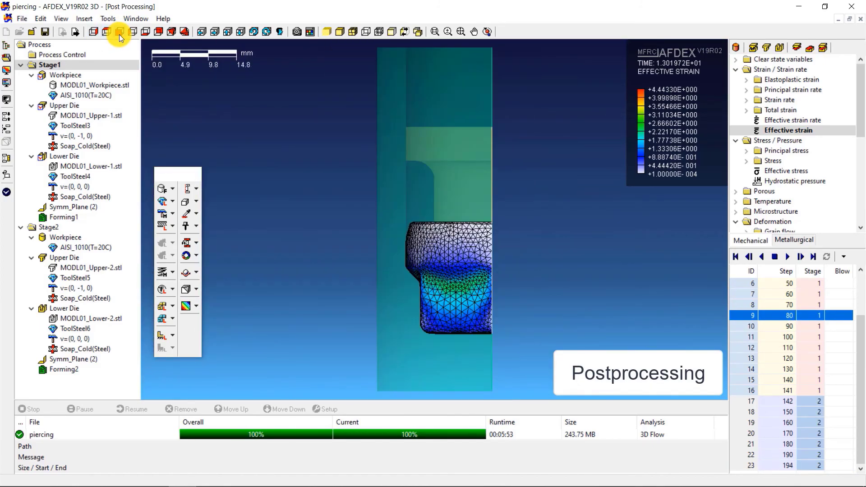
{"action": "left_click", "coordinate": [132, 32]}
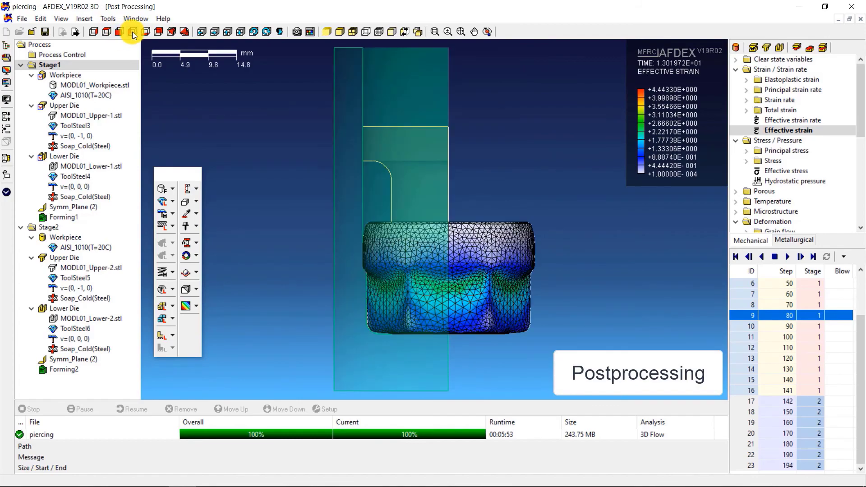
{"action": "left_click", "coordinate": [96, 31]}
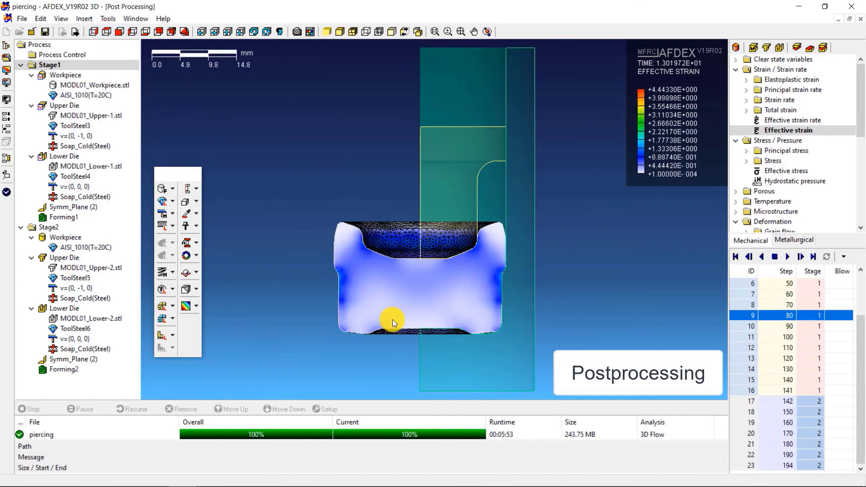